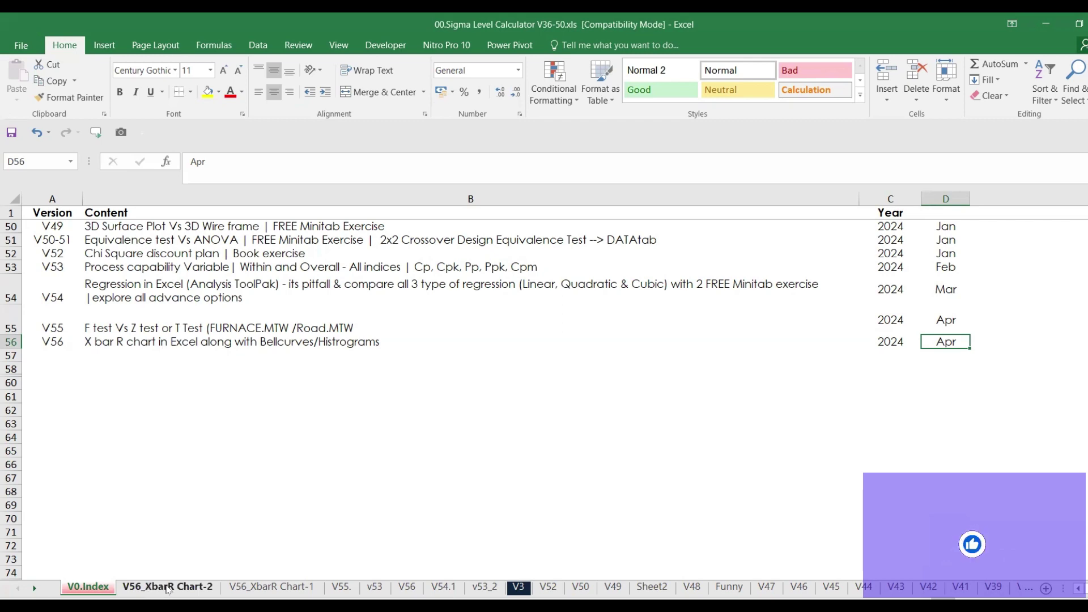
Step: View the V56_XbarR Chart-2 sheet and switch to the V56_XbarR Chart-1 sheet
{"action": "left_click", "coordinate": [242, 587]}
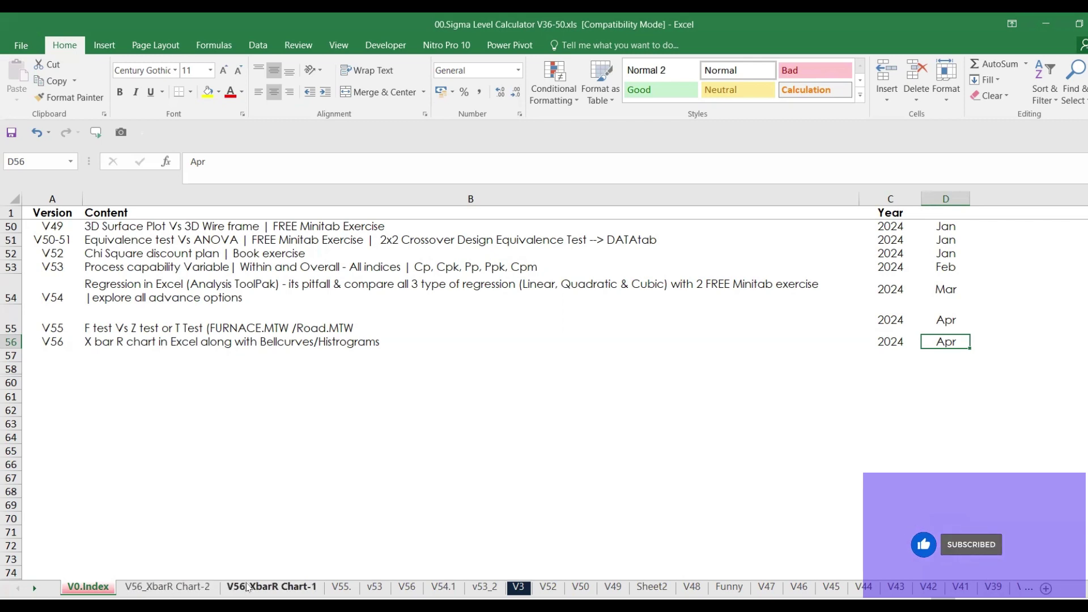
{"action": "left_click", "coordinate": [175, 586]}
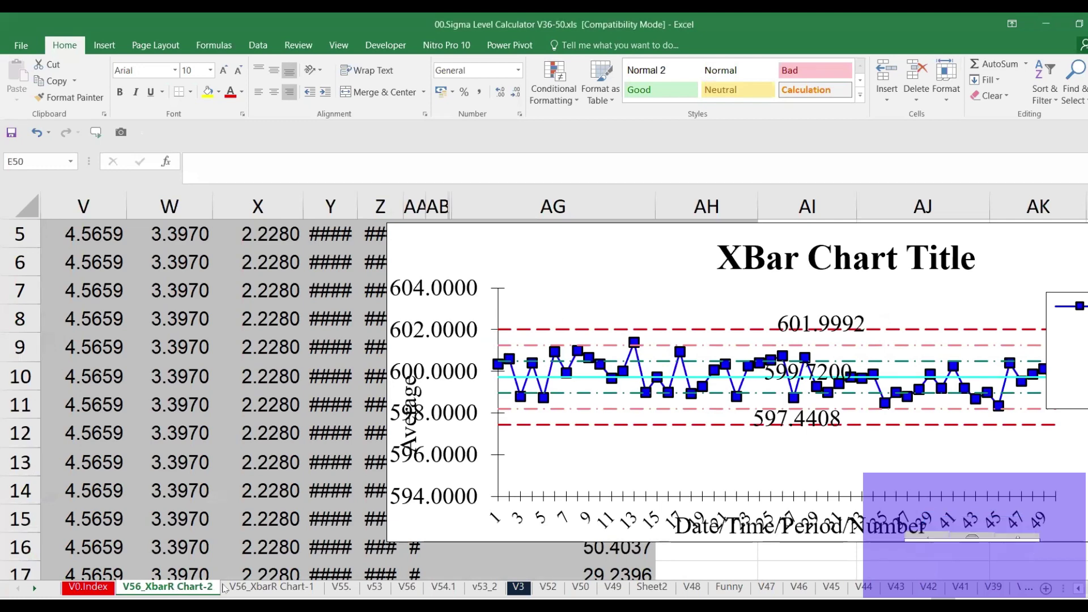
{"action": "left_click", "coordinate": [234, 587]}
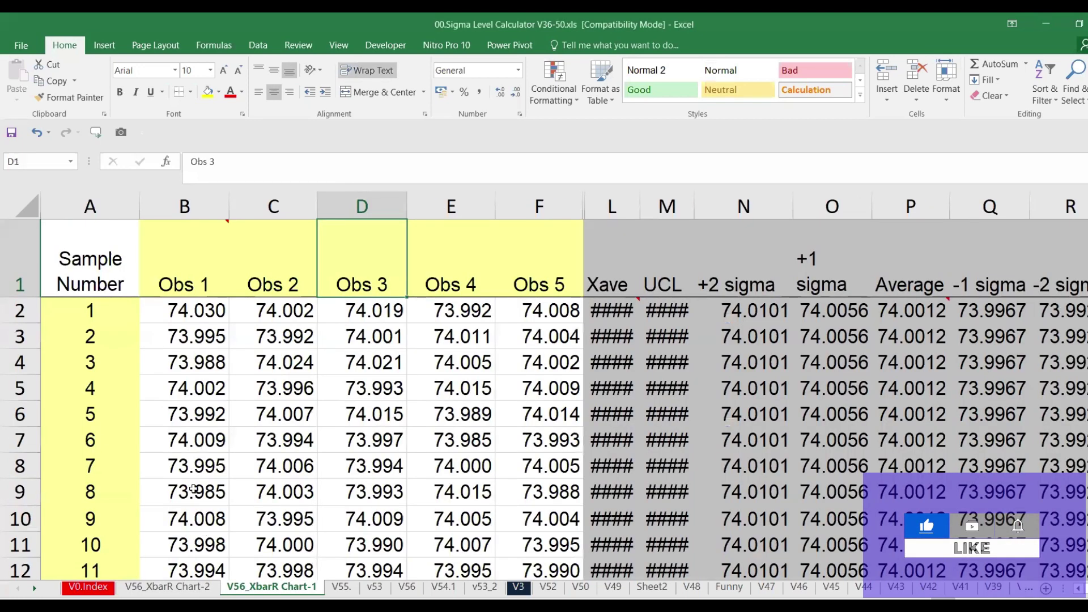
Step: Examine the Obs 1 to Obs 5 headers and select the sample data beneath them, starting at B2
{"action": "left_click", "coordinate": [205, 270]}
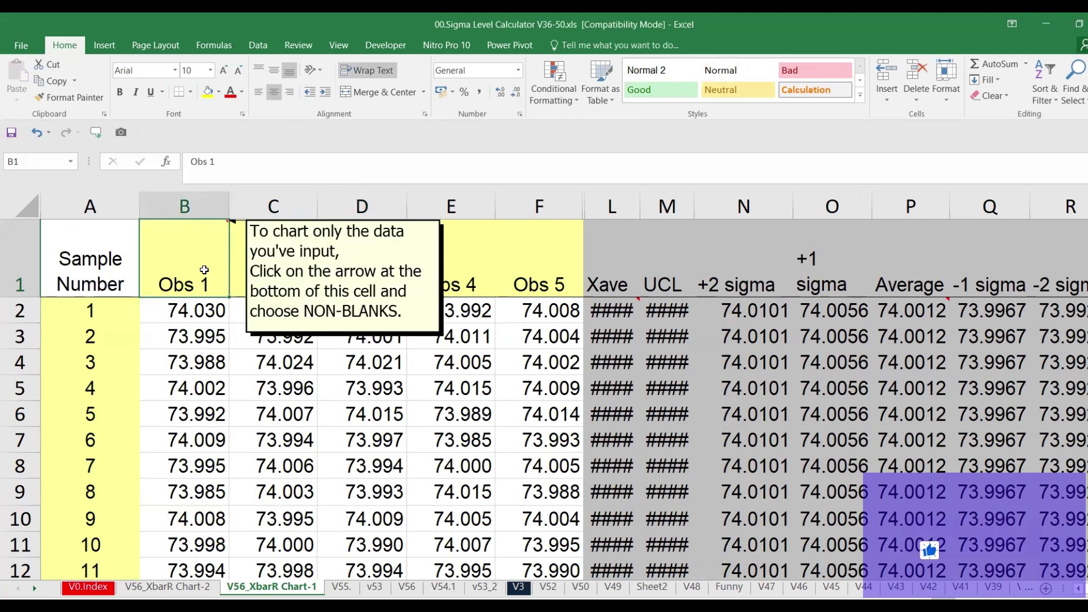
{"action": "left_click", "coordinate": [558, 279]}
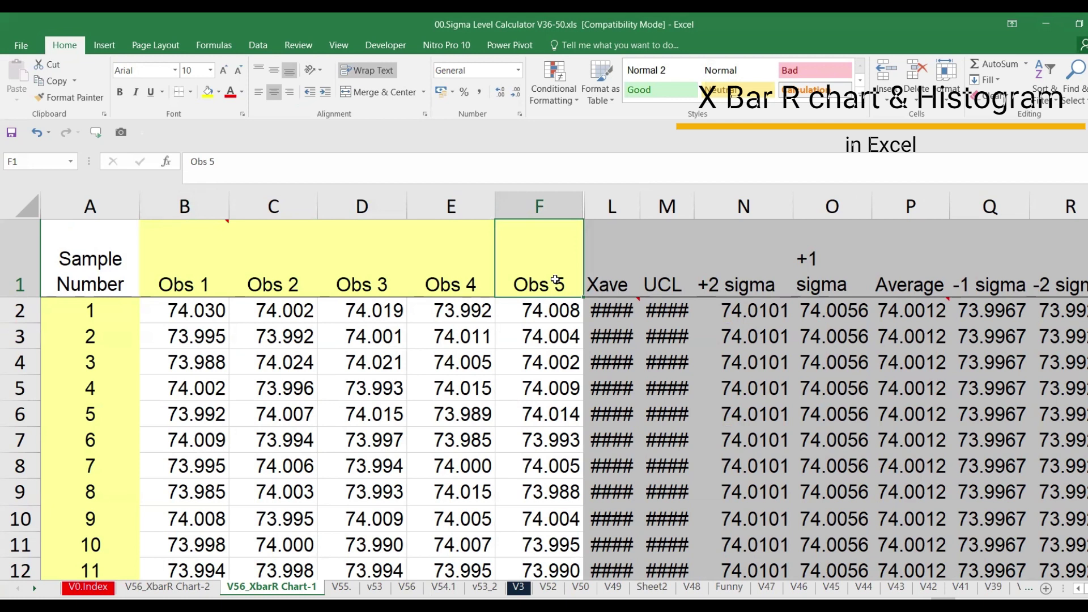
{"action": "left_click_drag", "start_coordinate": [190, 313], "coordinate": [542, 457]}
{"action": "scroll", "coordinate": [539, 431], "scroll_direction": "up", "scroll_amount": 9}
{"action": "scroll", "coordinate": [543, 413], "scroll_direction": "up", "scroll_amount": 5}
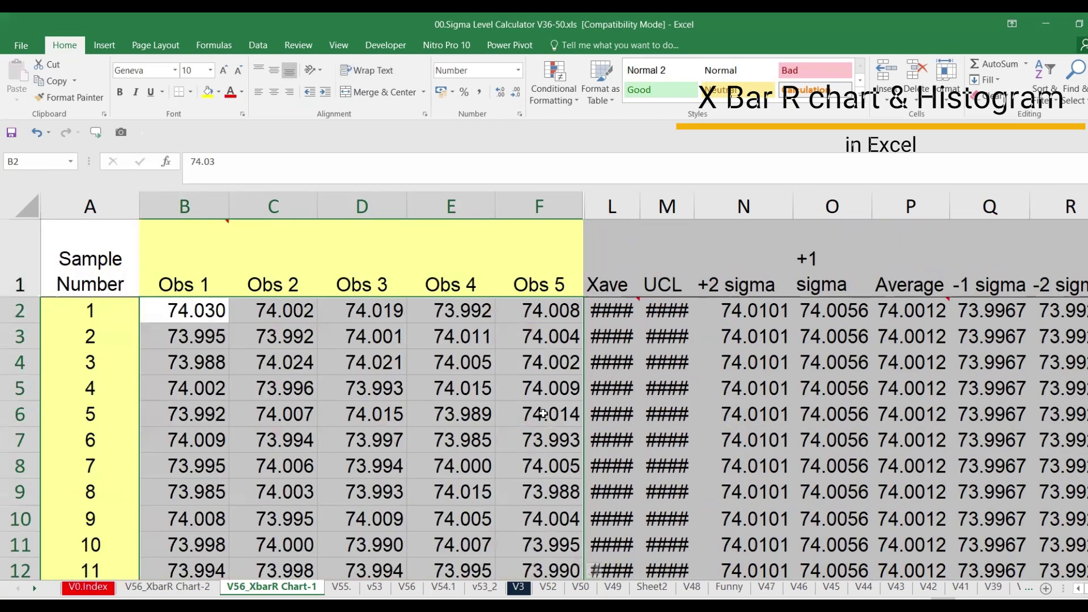
{"action": "scroll", "coordinate": [543, 413], "scroll_direction": "up", "scroll_amount": 1}
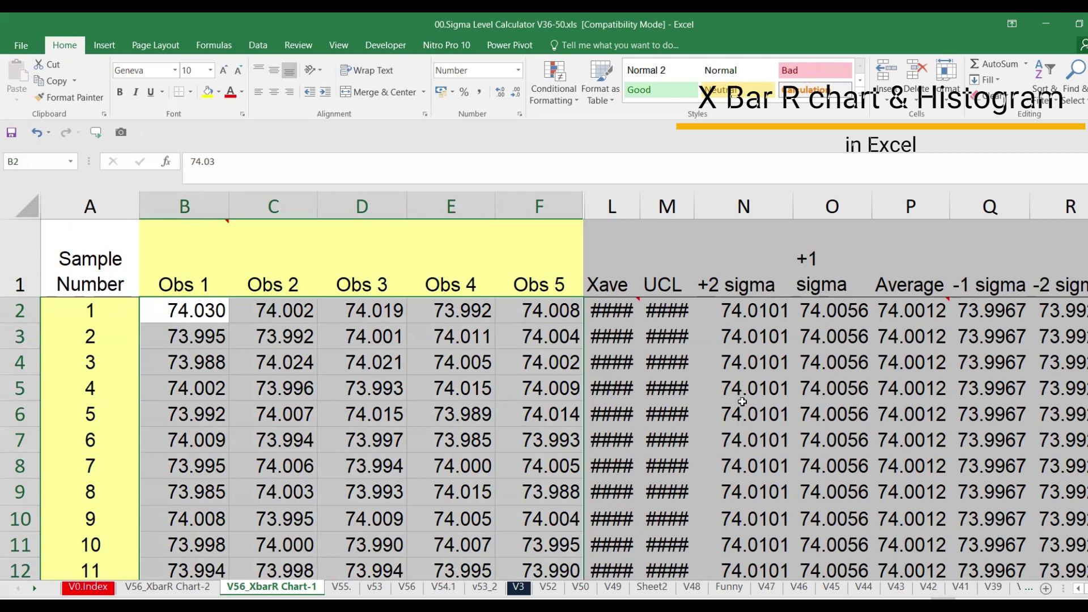
Step: Step along row 2 from F2 to review the calculated Xave, control limit, sigma, Range, Norm Dist and Stdev columns
{"action": "left_click", "coordinate": [521, 310]}
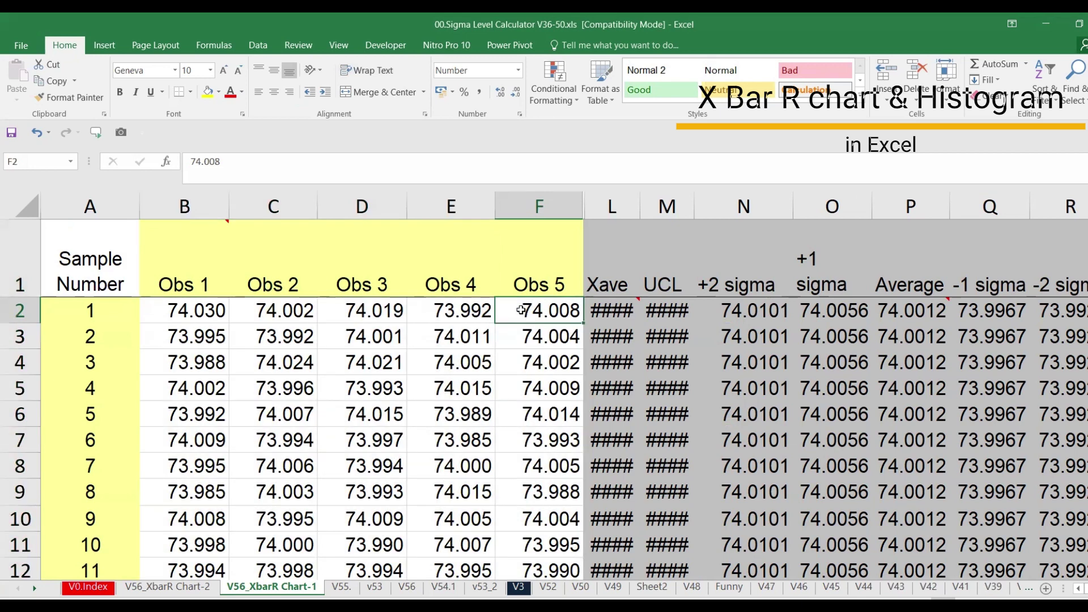
{"action": "key", "text": "Right"}
{"action": "key", "text": "Right"}
{"action": "key", "text": "Right"}
{"action": "key", "text": "Right"}
{"action": "key", "text": "Right"}
{"action": "key", "text": "Right"}
{"action": "key", "text": "Right"}
{"action": "key", "text": "Right"}
{"action": "key", "text": "Right"}
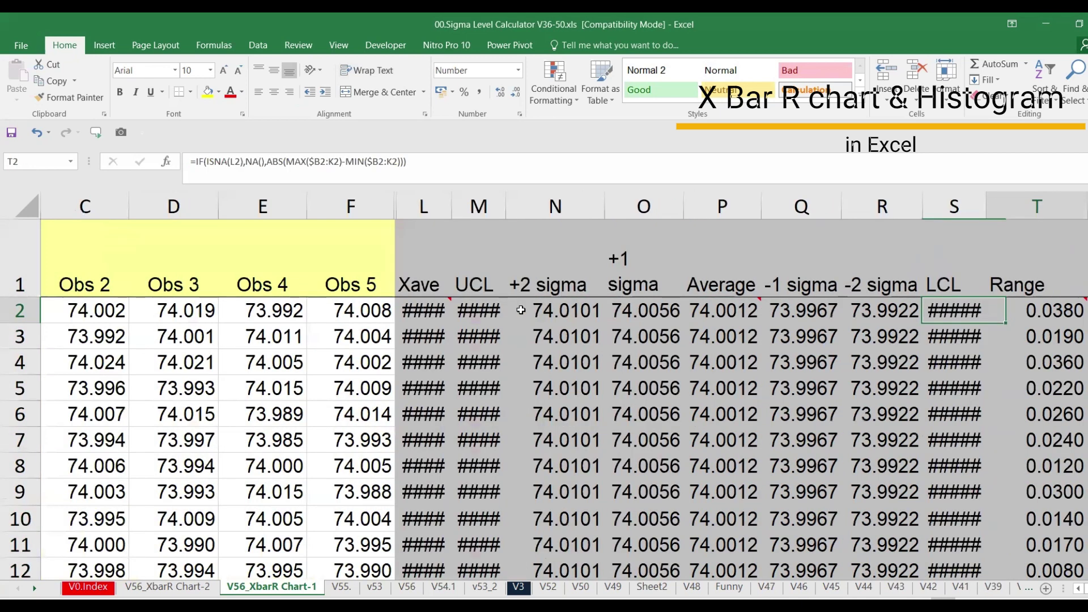
{"action": "key", "text": "Right"}
{"action": "key", "text": "Right"}
{"action": "key", "text": "Right"}
{"action": "key", "text": "Right"}
{"action": "key", "text": "Right"}
{"action": "key", "text": "Right"}
{"action": "key", "text": "Right"}
{"action": "key", "text": "Right"}
{"action": "key", "text": "Right"}
{"action": "key", "text": "Right"}
{"action": "key", "text": "Right"}
{"action": "key", "text": "Right"}
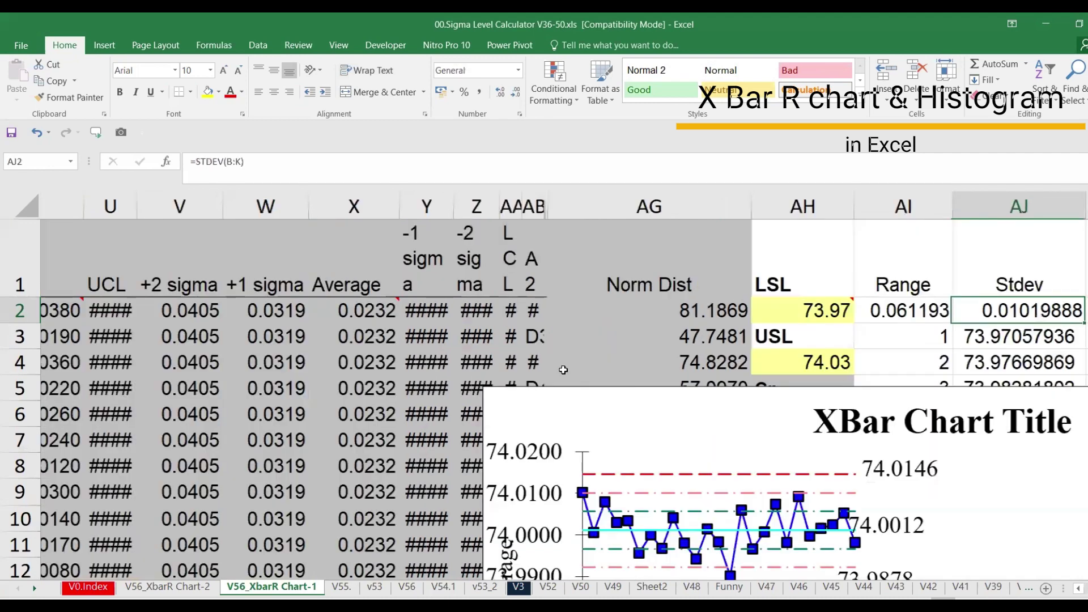
Step: Move the XBar chart slightly left and up so its upper edge lies in row 2, and view it down to its axis
{"action": "key", "text": "Right"}
{"action": "left_click_drag", "start_coordinate": [546, 417], "coordinate": [529, 342]}
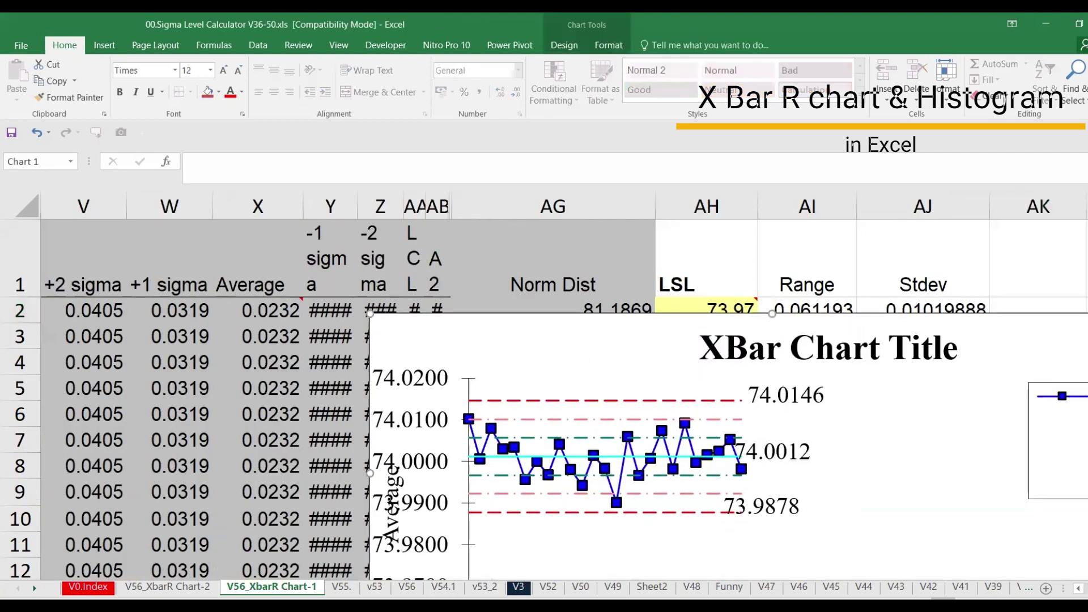
{"action": "scroll", "coordinate": [545, 396], "scroll_direction": "down", "scroll_amount": 5}
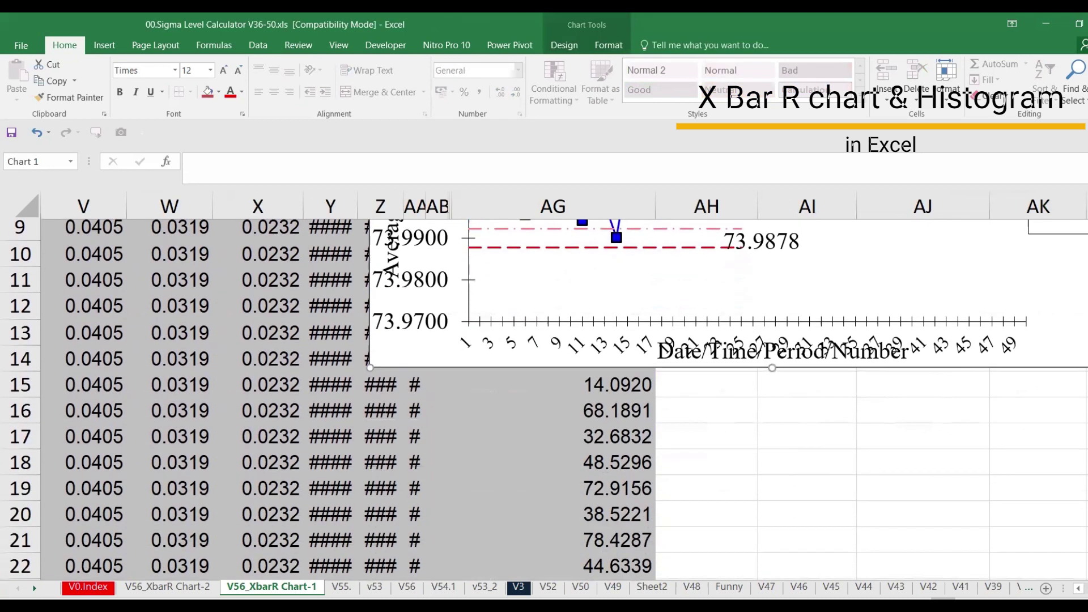
{"action": "scroll", "coordinate": [545, 396], "scroll_direction": "up", "scroll_amount": 2}
Step: Examine the R chart and the scatter plot of the five observations by subgroup below it
{"action": "scroll", "coordinate": [545, 397], "scroll_direction": "down", "scroll_amount": 4}
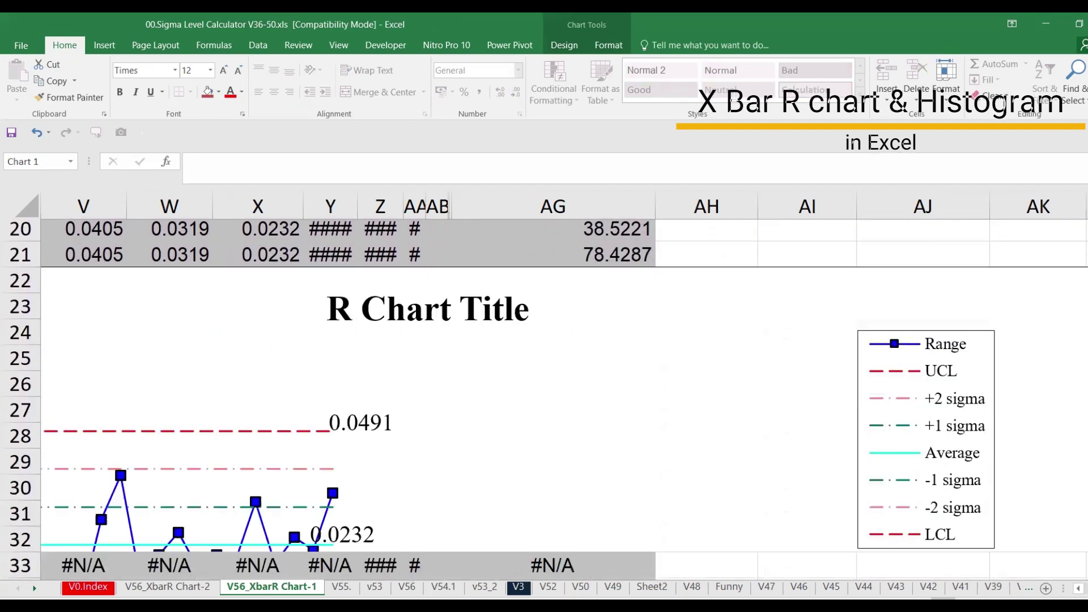
{"action": "scroll", "coordinate": [544, 397], "scroll_direction": "down", "scroll_amount": 5}
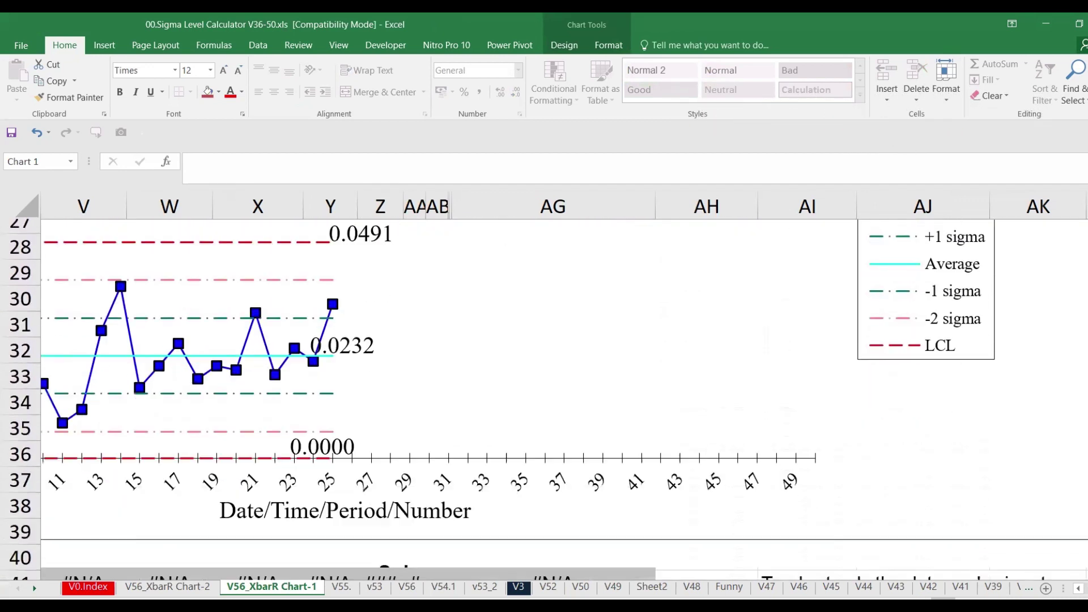
{"action": "scroll", "coordinate": [545, 397], "scroll_direction": "down", "scroll_amount": 4}
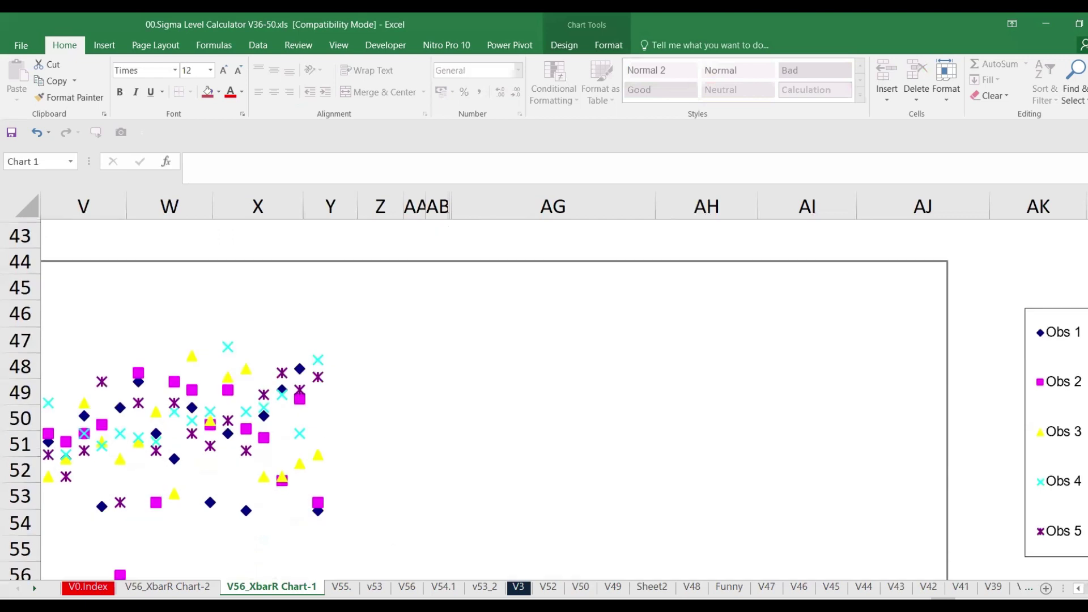
{"action": "scroll", "coordinate": [544, 397], "scroll_direction": "down", "scroll_amount": 1}
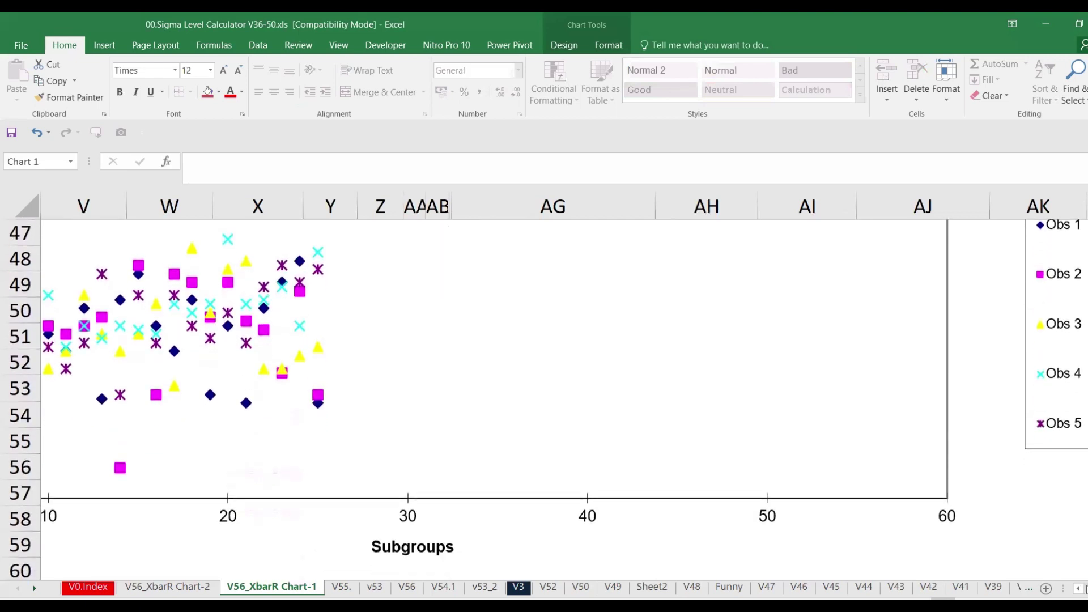
{"action": "scroll", "coordinate": [1079, 590], "scroll_direction": "left", "scroll_amount": 5}
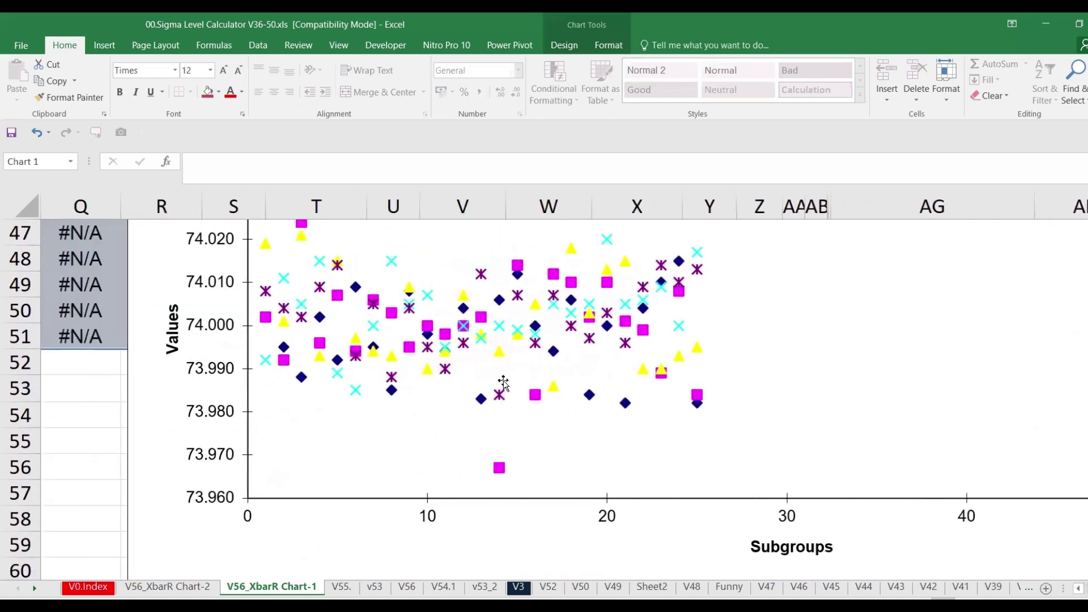
{"action": "scroll", "coordinate": [1023, 572], "scroll_direction": "right", "scroll_amount": 4}
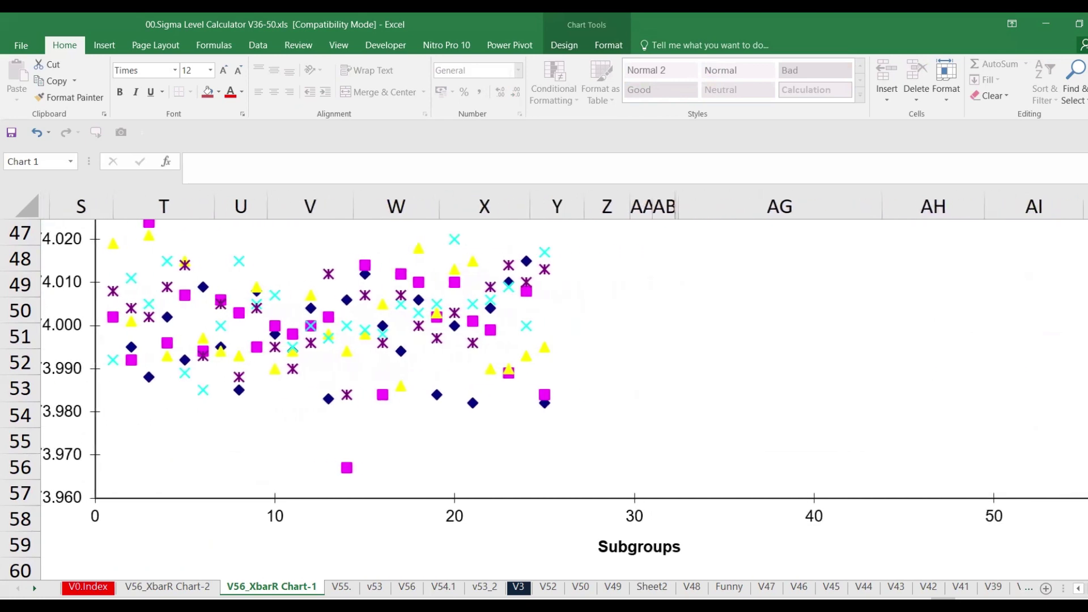
Step: Examine the probability plot and the histogram with its bell curve, beside the control charts
{"action": "scroll", "coordinate": [564, 388], "scroll_direction": "right", "scroll_amount": 9}
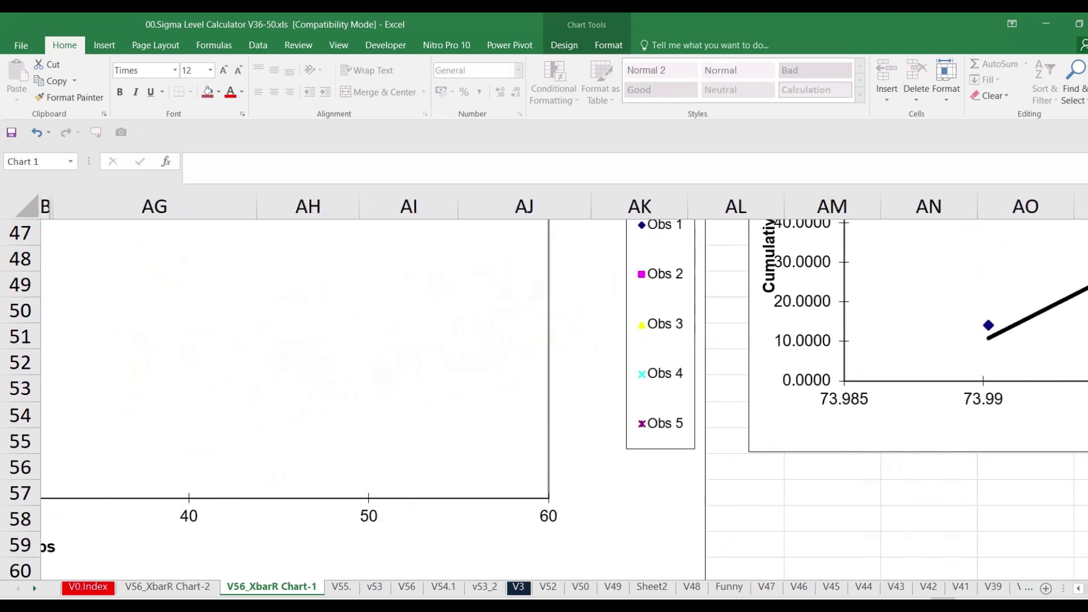
{"action": "scroll", "coordinate": [564, 388], "scroll_direction": "right", "scroll_amount": 4}
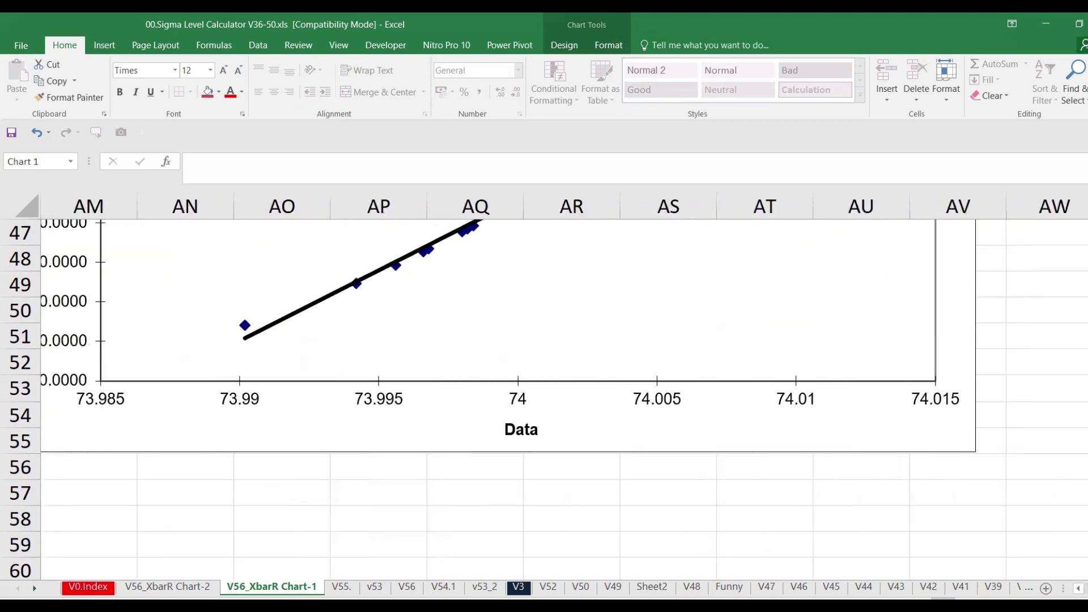
{"action": "scroll", "coordinate": [564, 387], "scroll_direction": "up", "scroll_amount": 3}
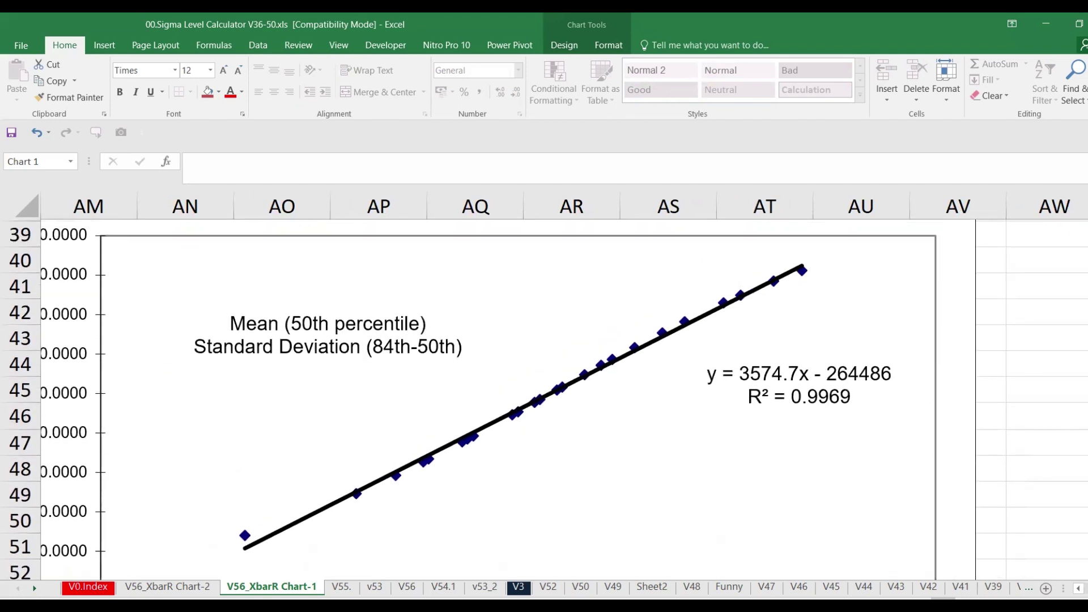
{"action": "scroll", "coordinate": [563, 388], "scroll_direction": "up", "scroll_amount": 4}
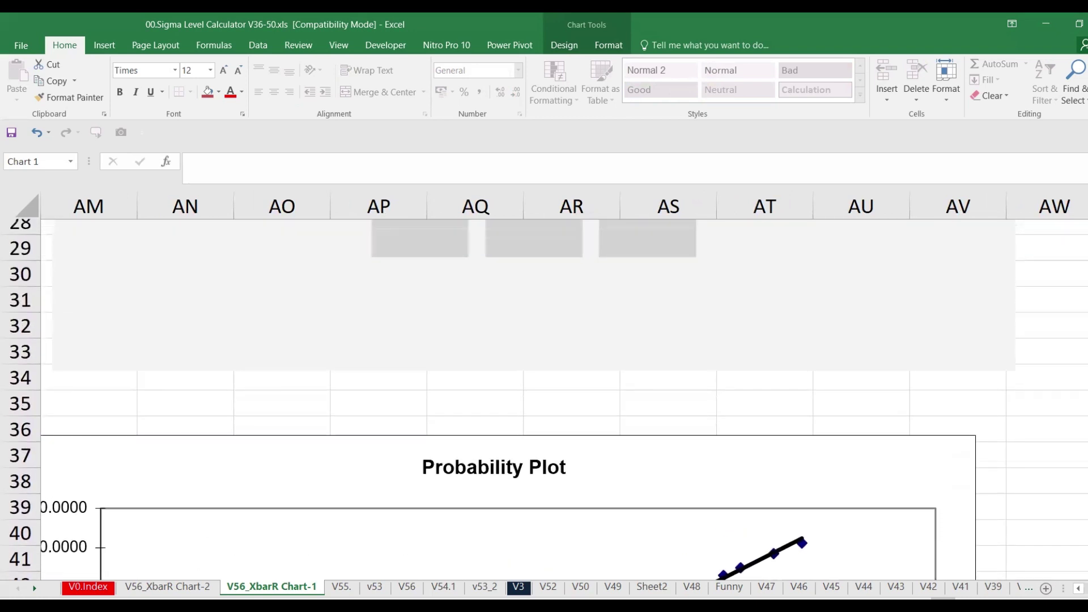
{"action": "scroll", "coordinate": [563, 388], "scroll_direction": "up", "scroll_amount": 5}
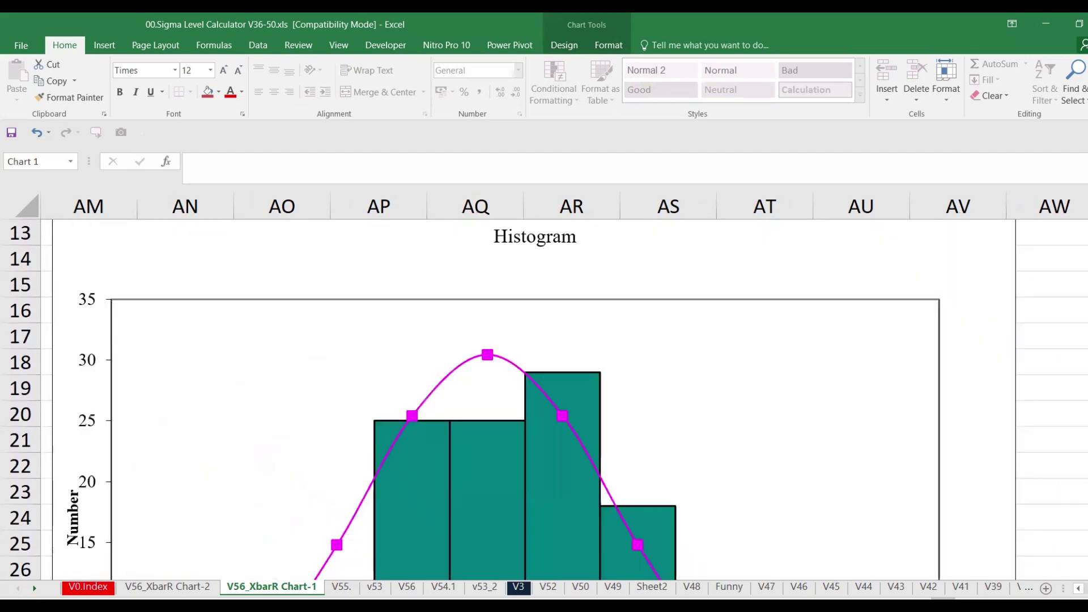
{"action": "scroll", "coordinate": [547, 400], "scroll_direction": "down", "scroll_amount": 2}
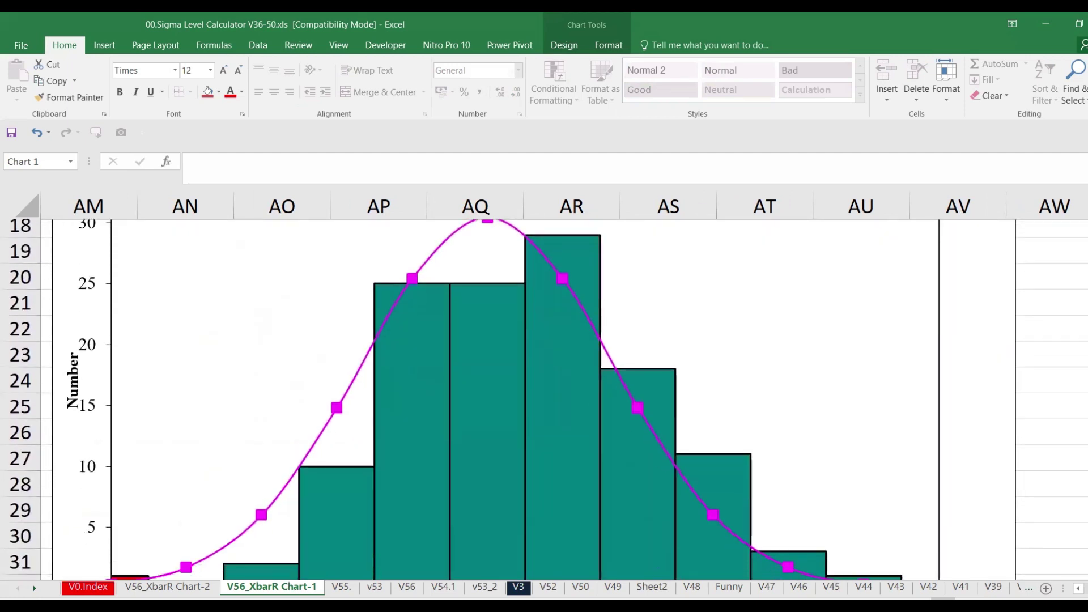
{"action": "scroll", "coordinate": [547, 399], "scroll_direction": "down", "scroll_amount": 1}
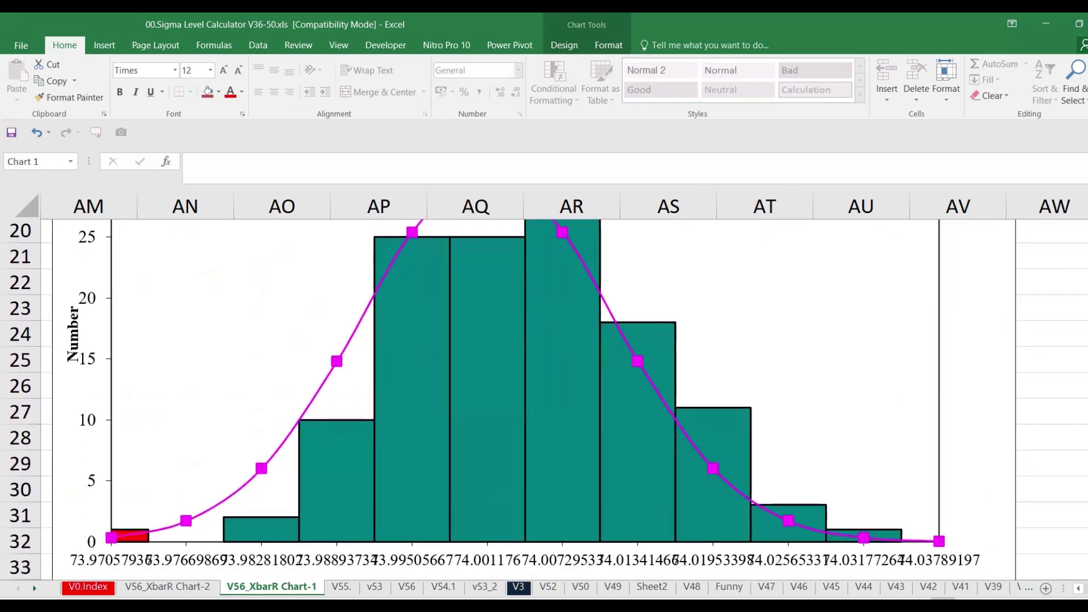
{"action": "scroll", "coordinate": [547, 400], "scroll_direction": "up", "scroll_amount": 1}
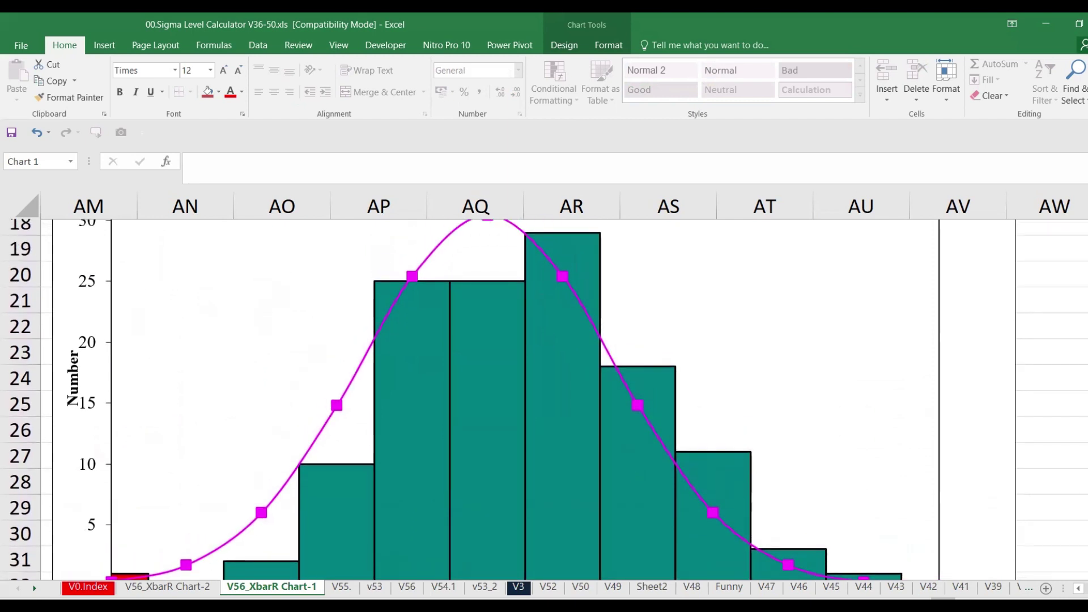
{"action": "scroll", "coordinate": [1052, 544], "scroll_direction": "up", "scroll_amount": 1}
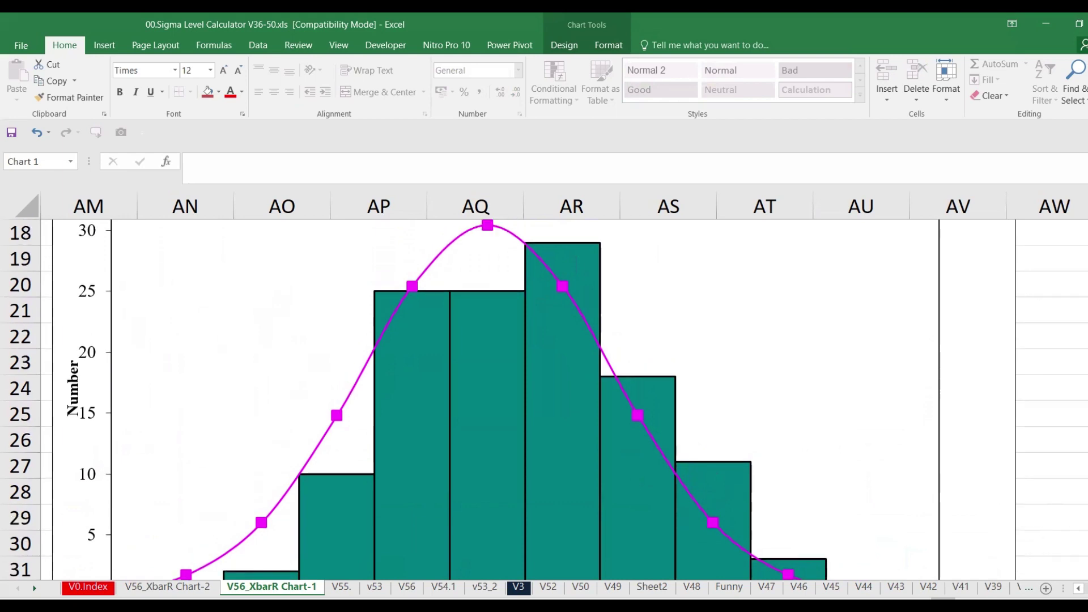
Step: Set the Obs 1 value of sample 1 in cell B2 to 74
{"action": "scroll", "coordinate": [946, 550], "scroll_direction": "left", "scroll_amount": 10}
{"action": "scroll", "coordinate": [426, 427], "scroll_direction": "up", "scroll_amount": 6}
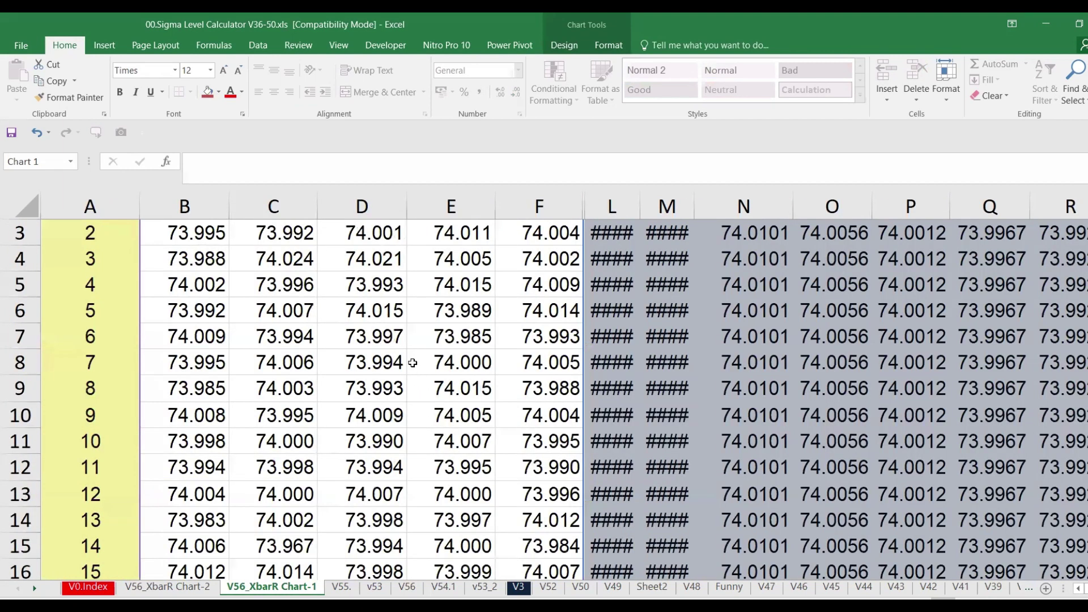
{"action": "left_click", "coordinate": [199, 310]}
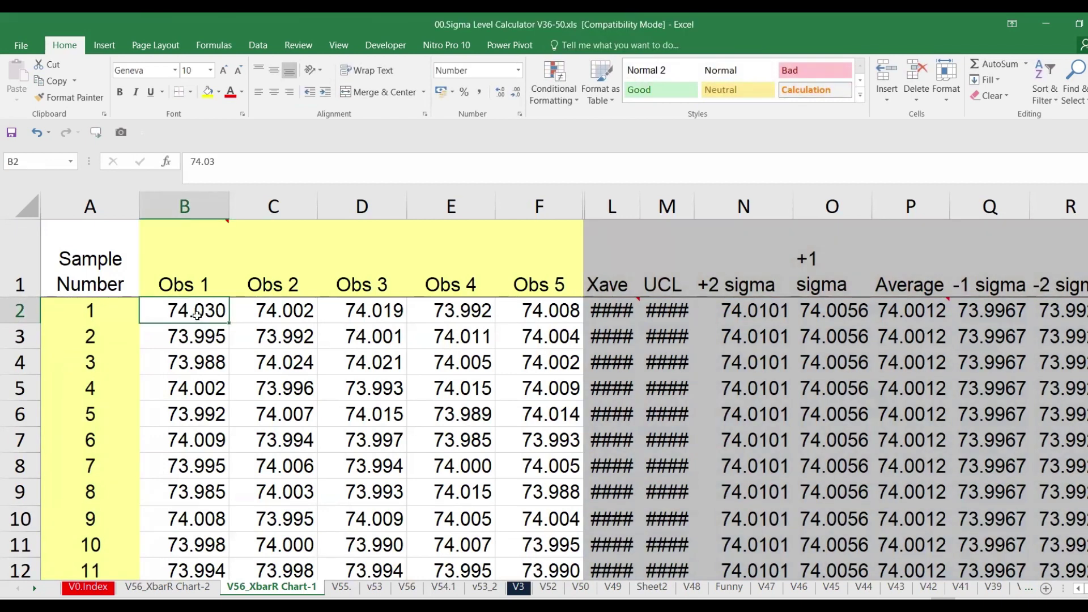
{"action": "type", "text": "74"}
{"action": "key", "text": "Return"}
Step: Copy the value 74 from cell B2 into cells C3, D4, E5 and F6
{"action": "left_click", "coordinate": [199, 315]}
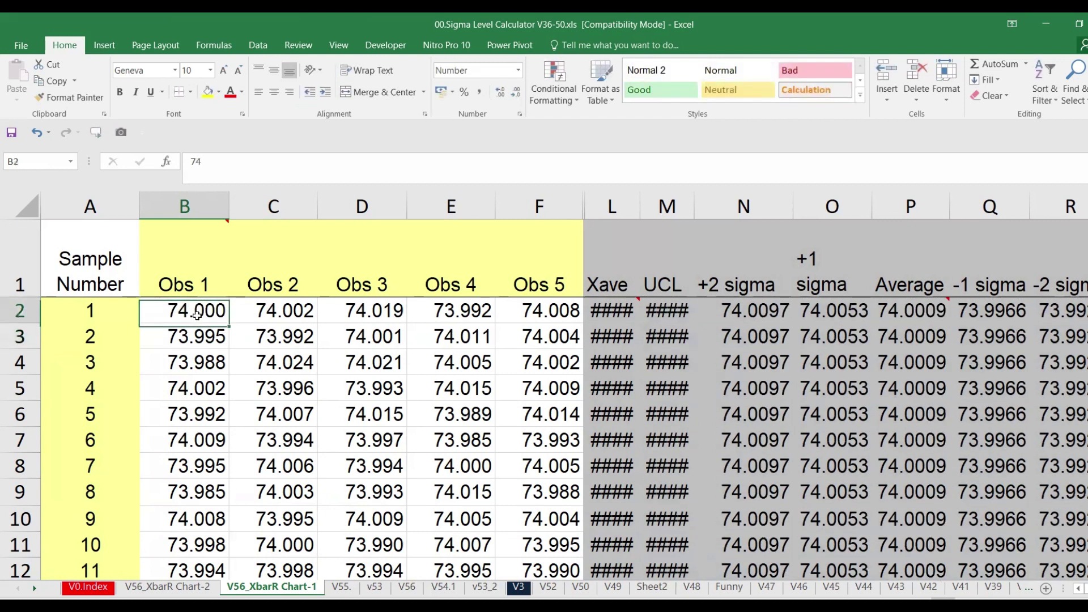
{"action": "key", "text": "ctrl+c"}
{"action": "left_click", "coordinate": [289, 337]}
{"action": "key", "text": "ctrl+v"}
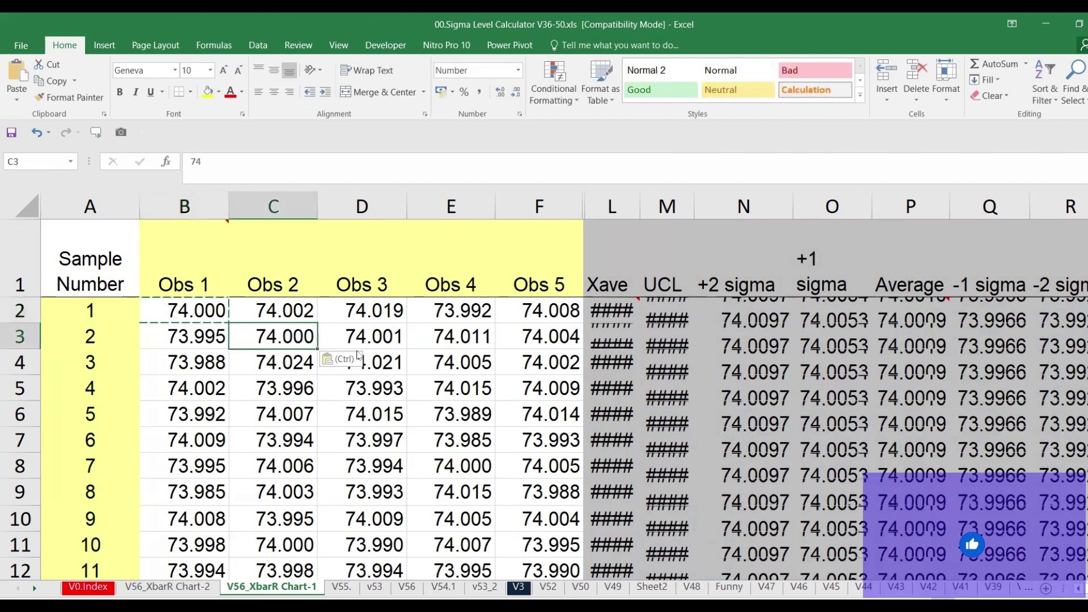
{"action": "key", "text": "ctrl"}
{"action": "left_click", "coordinate": [391, 356]}
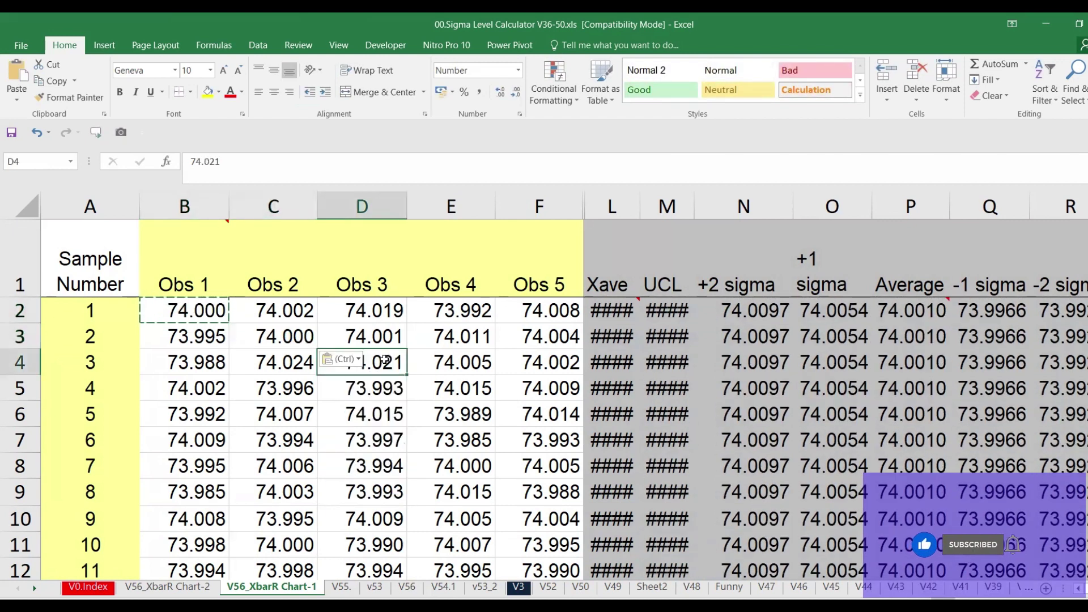
{"action": "key", "text": "ctrl+v"}
{"action": "key", "text": "ctrl"}
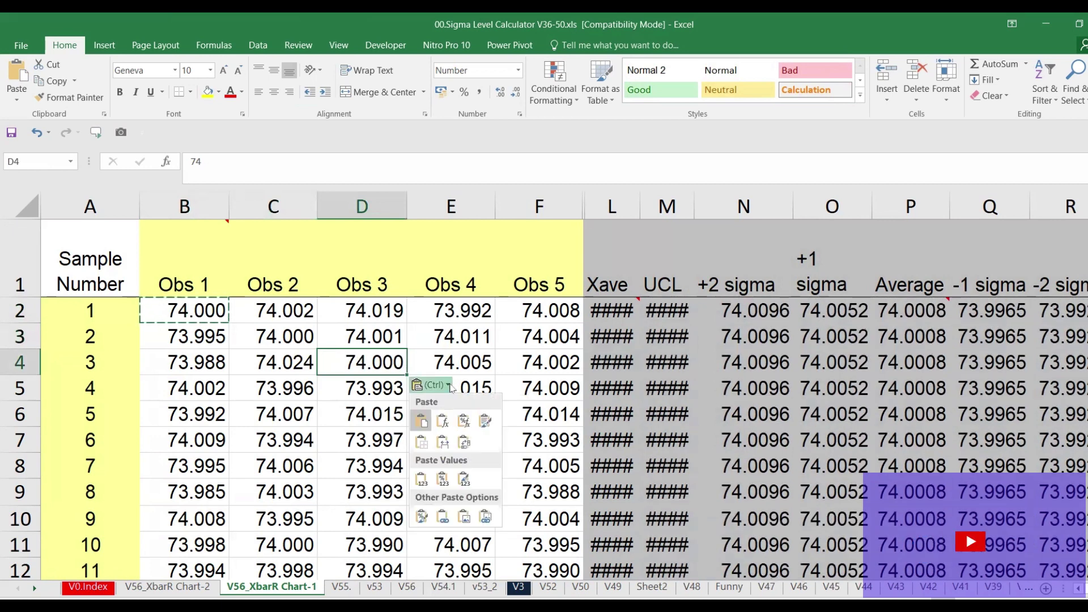
{"action": "left_click", "coordinate": [463, 388]}
{"action": "key", "text": "ctrl+v"}
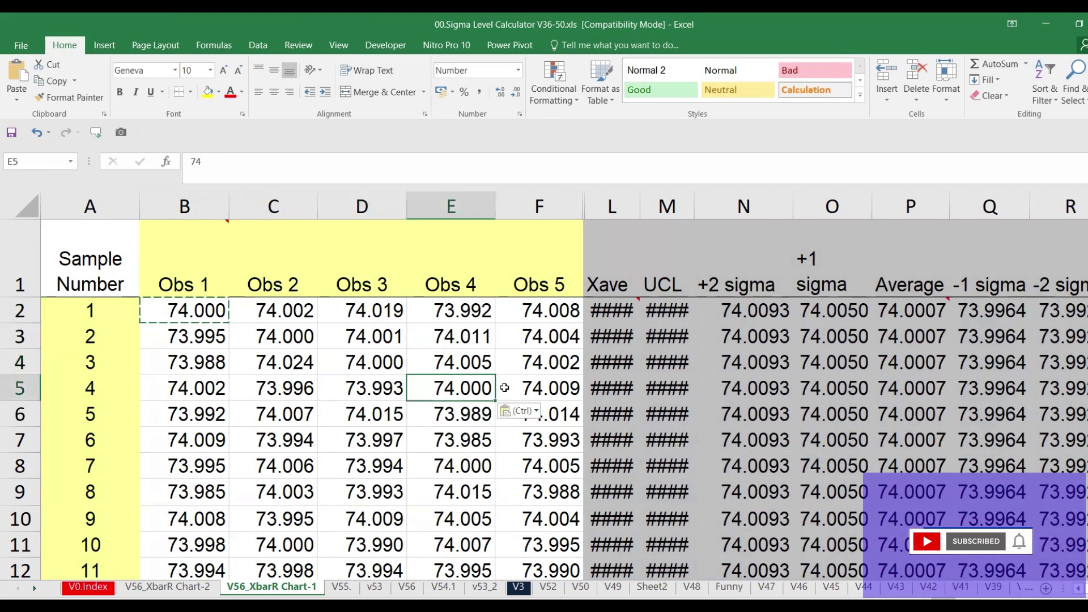
{"action": "key", "text": "ctrl"}
{"action": "key", "text": "ctrl"}
{"action": "left_click", "coordinate": [556, 409]}
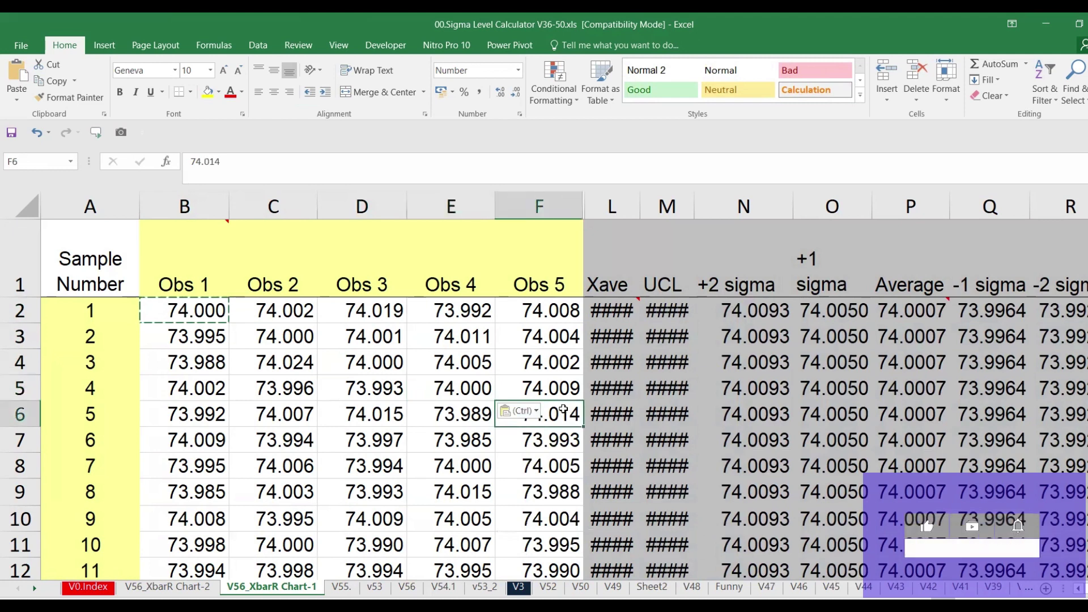
{"action": "key", "text": "ctrl+v"}
{"action": "key", "text": "Escape"}
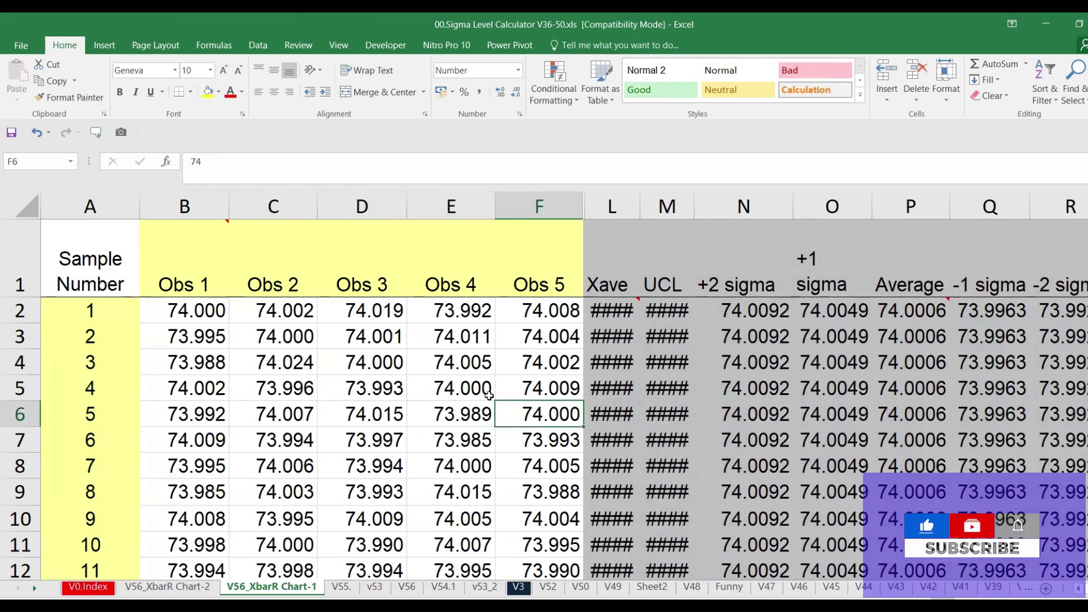
Step: Examine the calculated columns from UCL across to the LSL input cell, along with the XBar chart
{"action": "left_click", "coordinate": [659, 308]}
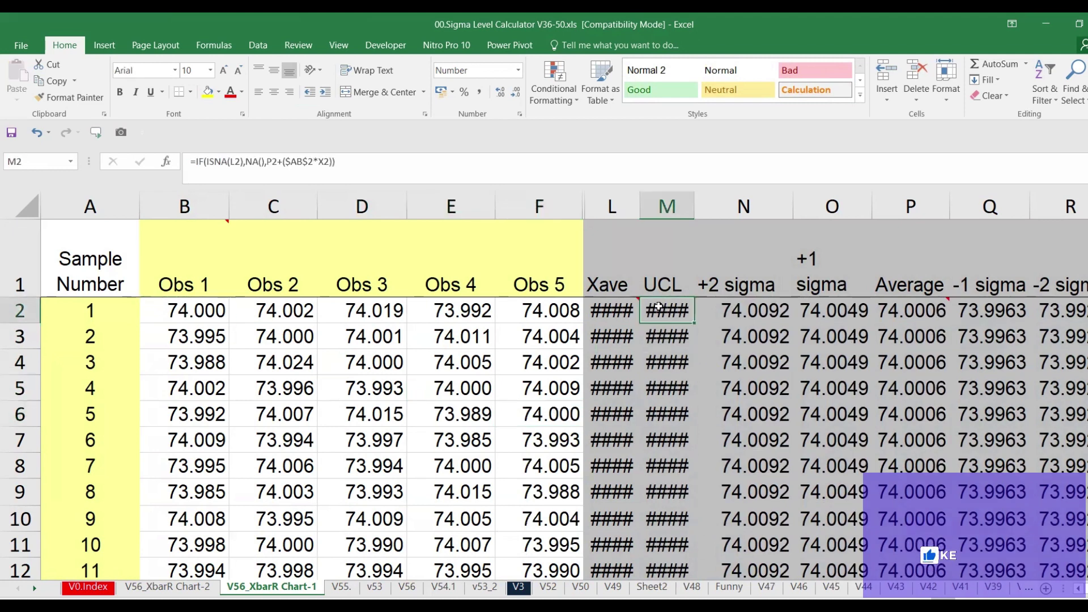
{"action": "key", "text": "Right"}
{"action": "key", "text": "Right"}
{"action": "key", "text": "Right"}
{"action": "key", "text": "Right"}
{"action": "key", "text": "Right"}
{"action": "key", "text": "Right"}
{"action": "key", "text": "Right"}
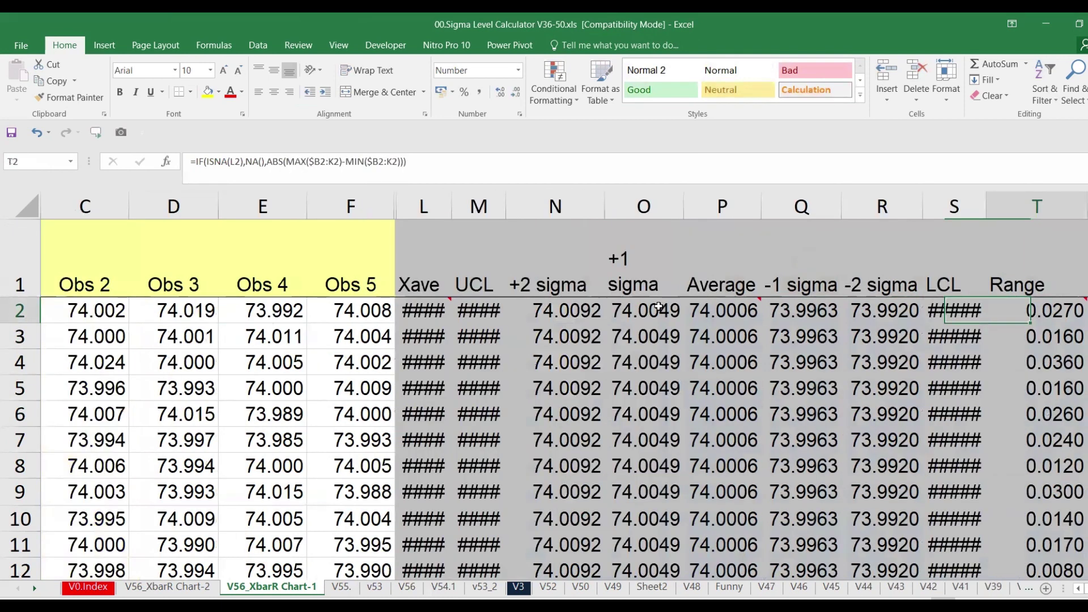
{"action": "key", "text": "Right"}
{"action": "key", "text": "Right"}
{"action": "key", "text": "Right"}
{"action": "key", "text": "Right"}
{"action": "key", "text": "Right"}
{"action": "key", "text": "Right"}
{"action": "key", "text": "Right"}
{"action": "key", "text": "Right"}
{"action": "key", "text": "Right"}
{"action": "key", "text": "Right"}
{"action": "key", "text": "Right"}
{"action": "key", "text": "Right"}
{"action": "key", "text": "Right"}
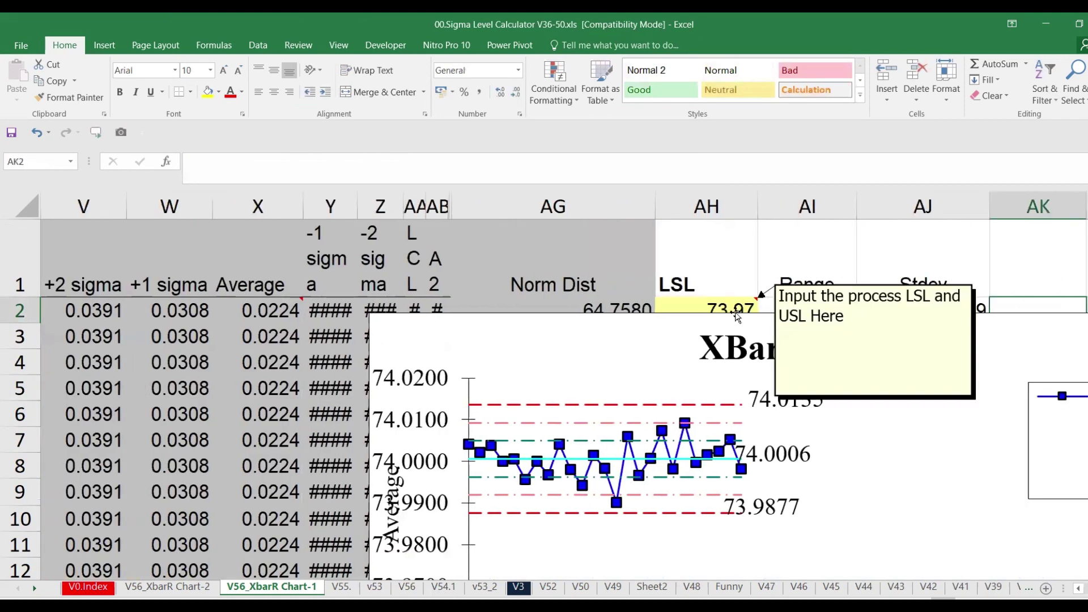
{"action": "left_click", "coordinate": [657, 307]}
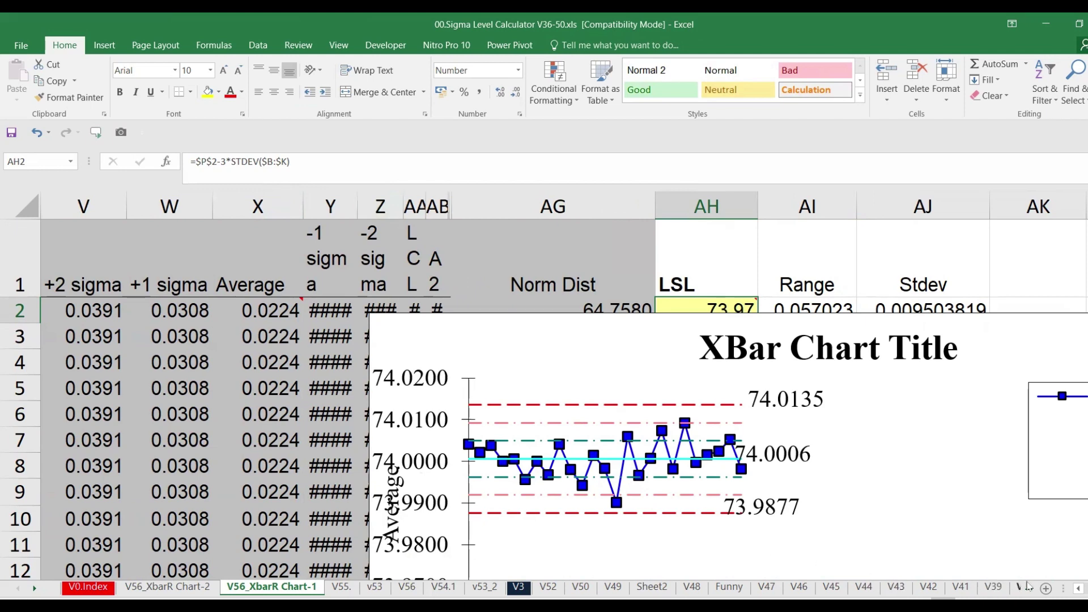
Step: Copy the five observation columns with their headers, Obs 1 through Obs 5, in range B1:F26
{"action": "left_click_drag", "start_coordinate": [1087, 590], "coordinate": [1071, 589]}
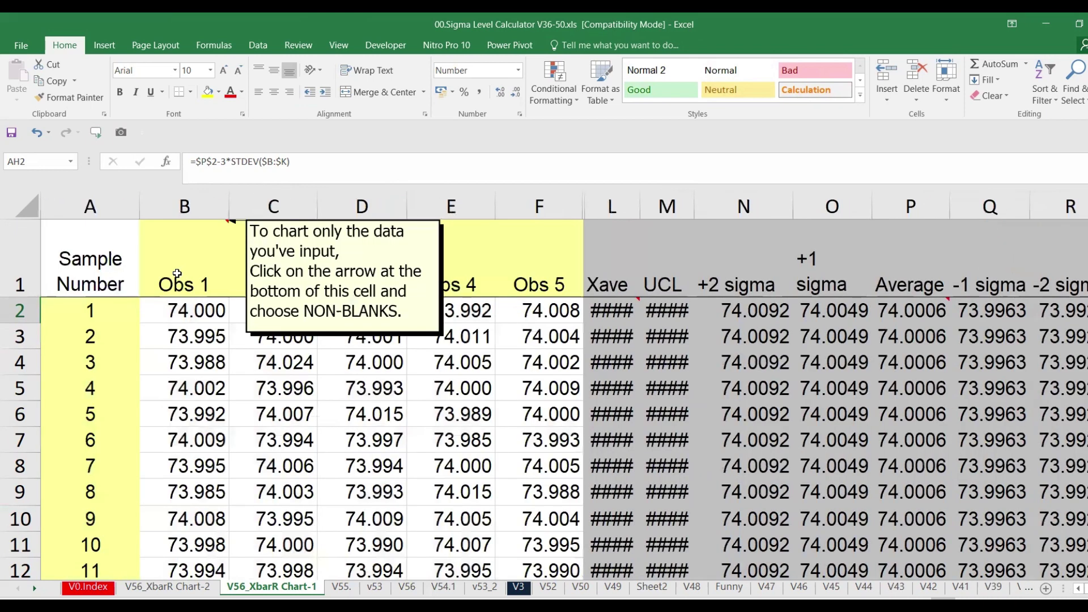
{"action": "left_click", "coordinate": [176, 273]}
{"action": "key", "text": "shift+Right"}
{"action": "key", "text": "shift+Right"}
{"action": "key", "text": "shift+Right"}
{"action": "key", "text": "shift+Right"}
{"action": "key", "text": "ctrl+shift+Down"}
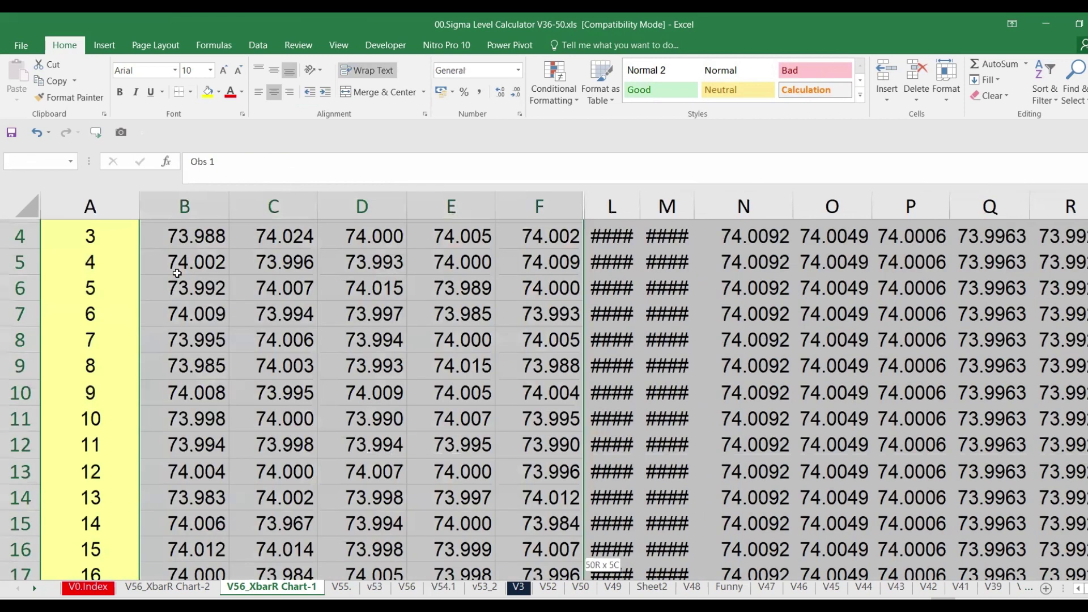
{"action": "key", "text": "ctrl+c"}
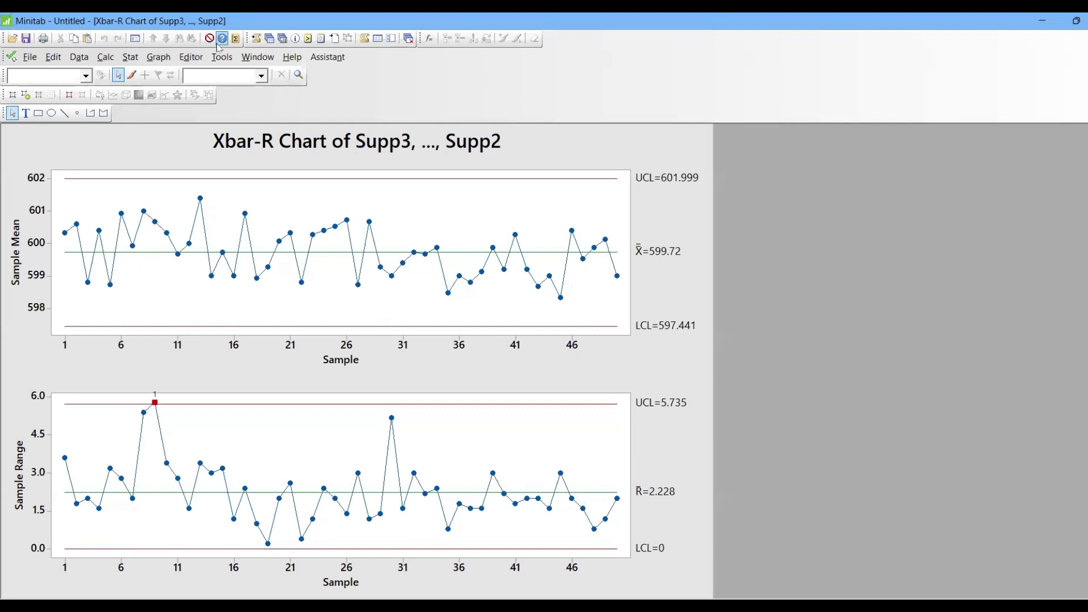
Step: Switch to Minitab and paste the copied observations with their headers into a new, maximized worksheet
{"action": "left_click", "coordinate": [269, 40]}
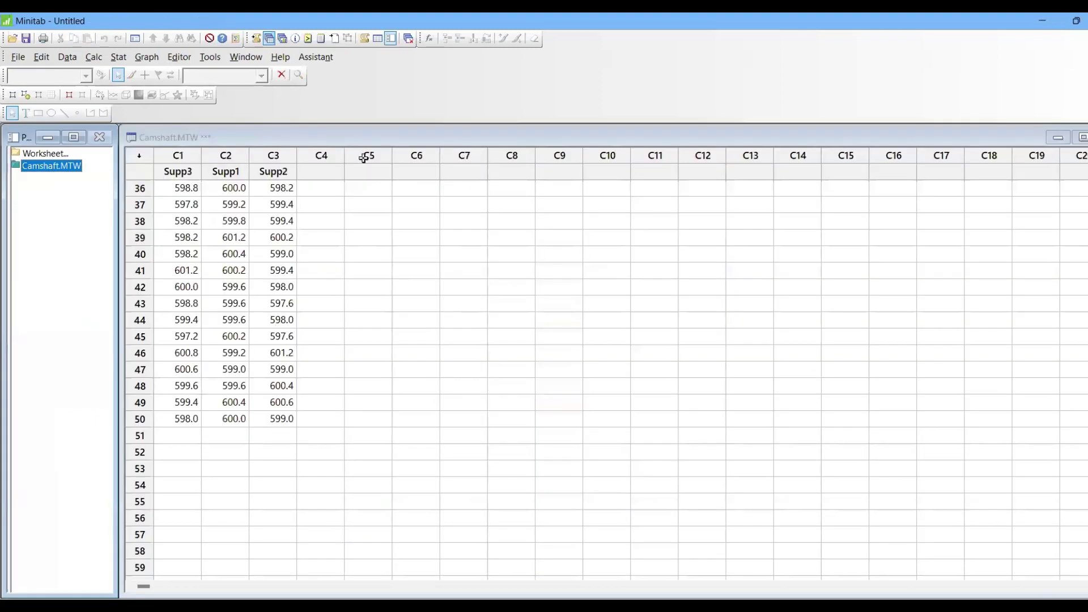
{"action": "left_click", "coordinate": [19, 57]}
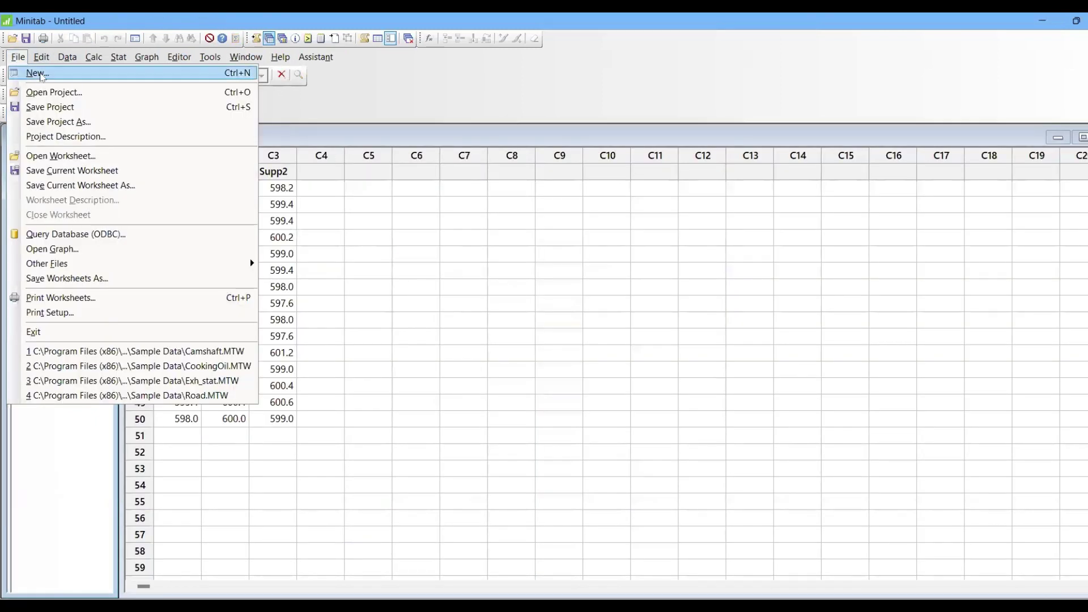
{"action": "left_click", "coordinate": [23, 70]}
{"action": "left_click", "coordinate": [569, 377]}
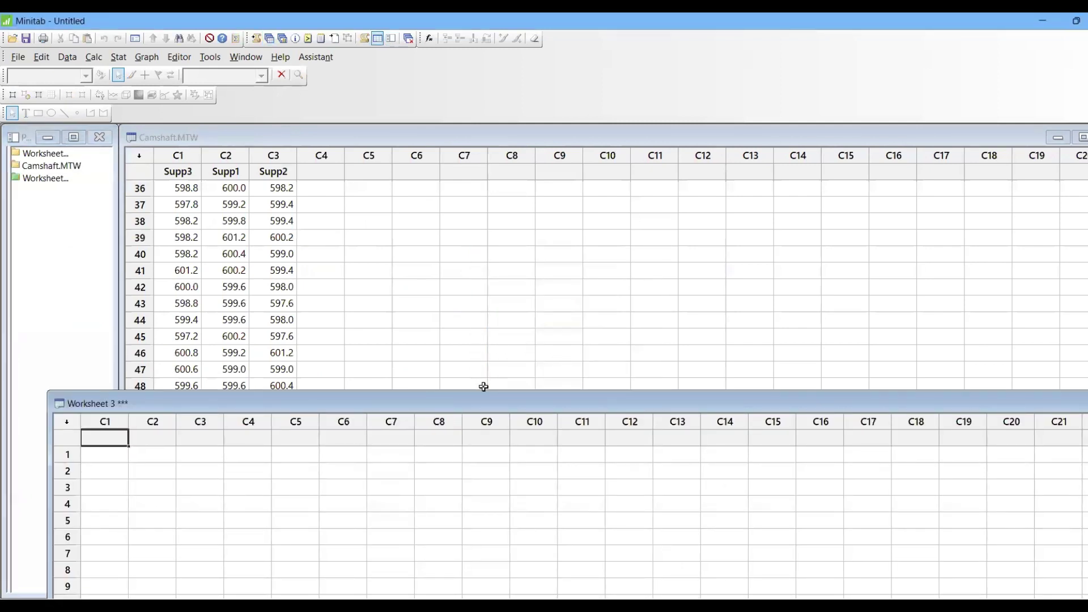
{"action": "double_click", "coordinate": [490, 399]}
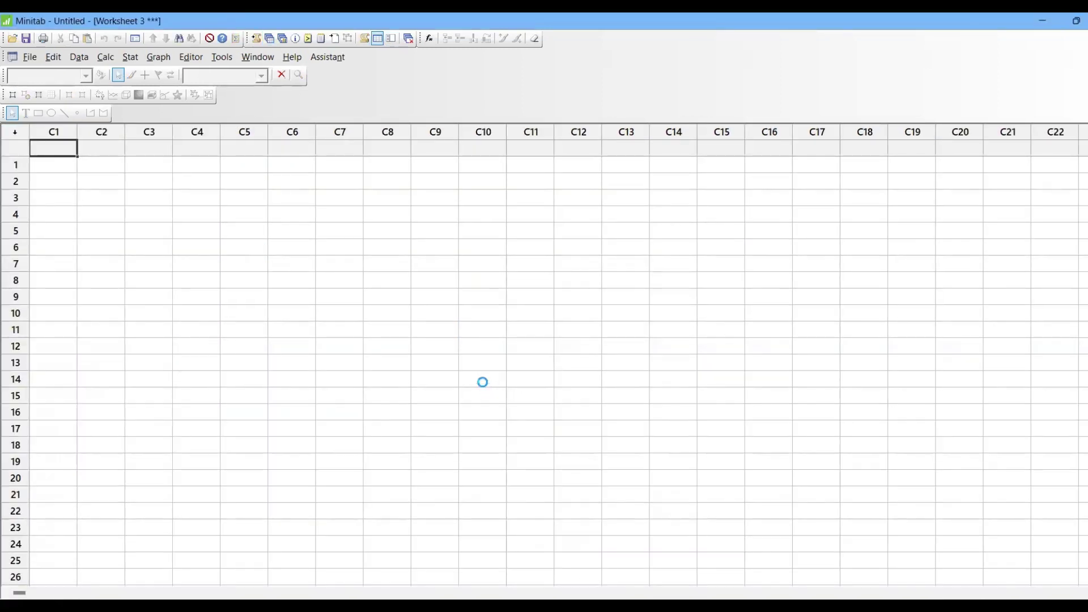
Step: Start an Xbar-R control chart, clear the old column entry and specify that observations for a subgroup are in one row of columns
{"action": "left_click", "coordinate": [129, 56]}
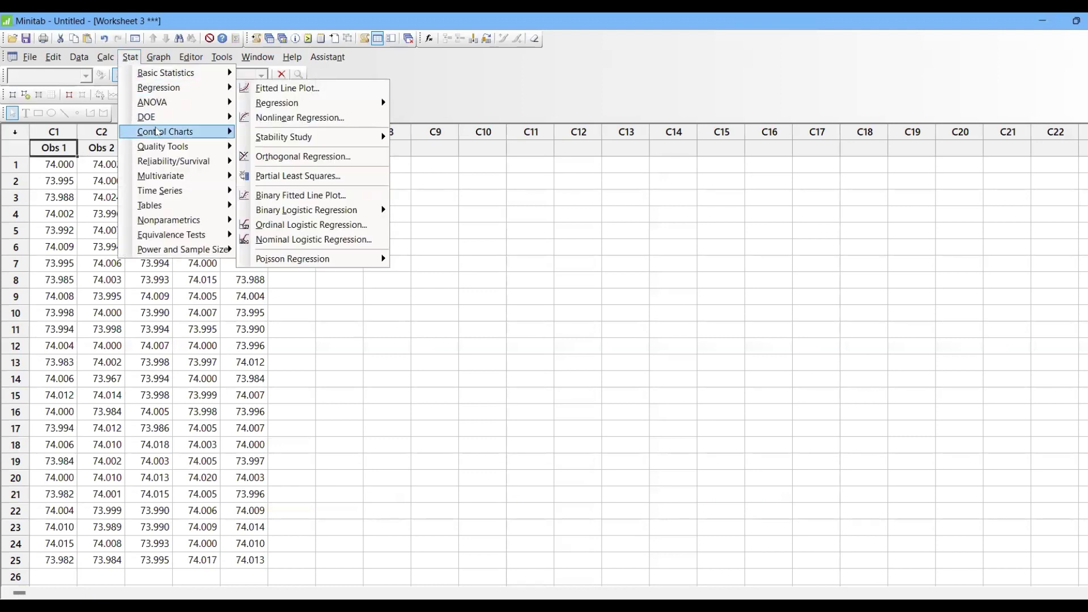
{"action": "mouse_move", "coordinate": [201, 139]}
{"action": "mouse_move", "coordinate": [365, 153]}
{"action": "left_click", "coordinate": [438, 157]}
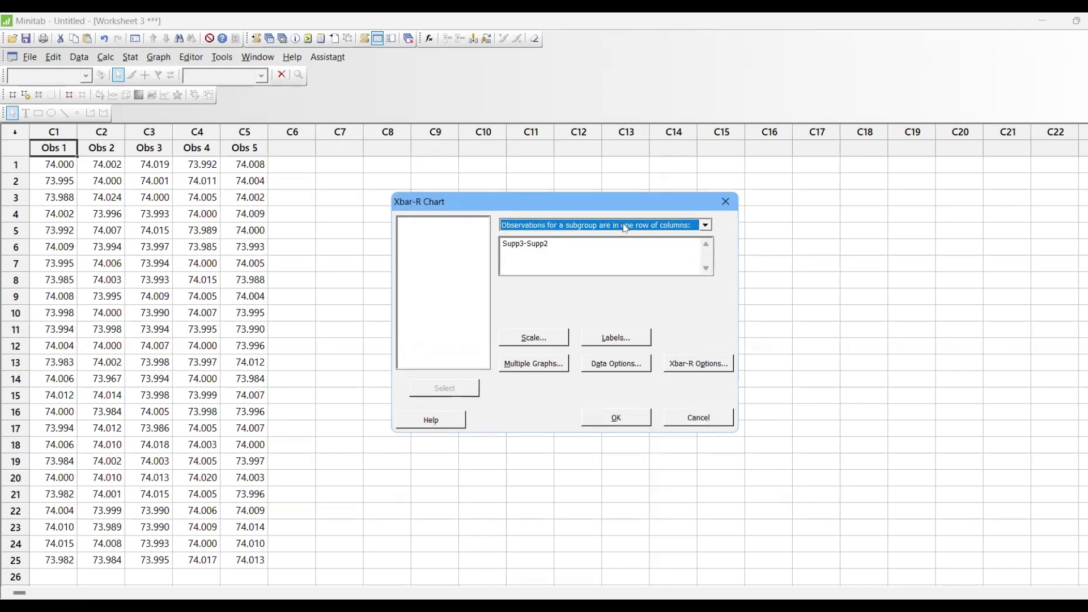
{"action": "left_click", "coordinate": [626, 229]}
{"action": "left_click", "coordinate": [632, 257]}
{"action": "key", "text": "Up"}
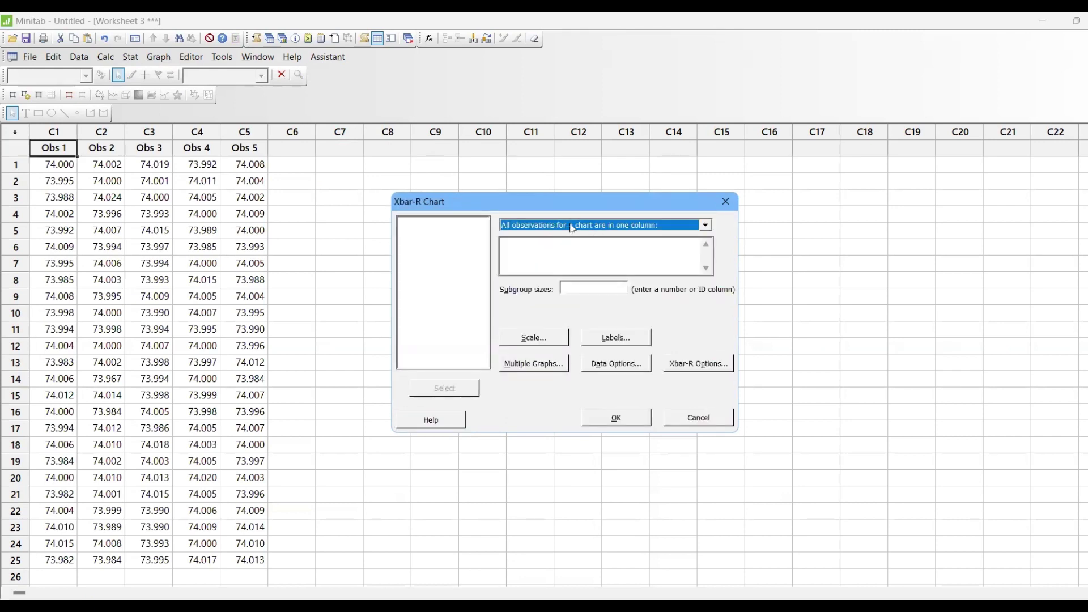
{"action": "left_click", "coordinate": [573, 228]}
{"action": "left_click", "coordinate": [574, 245]}
Step: Use columns Obs 1 through Obs 5 as the chart data and generate the Xbar-R chart
{"action": "left_click", "coordinate": [448, 223]}
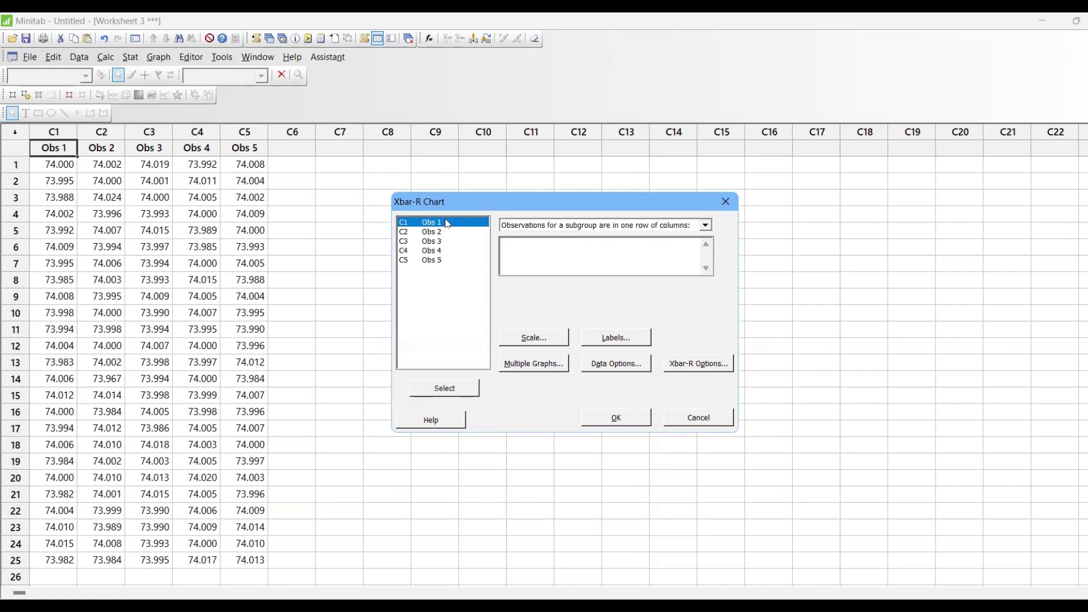
{"action": "left_click_drag", "start_coordinate": [447, 221], "coordinate": [455, 264]}
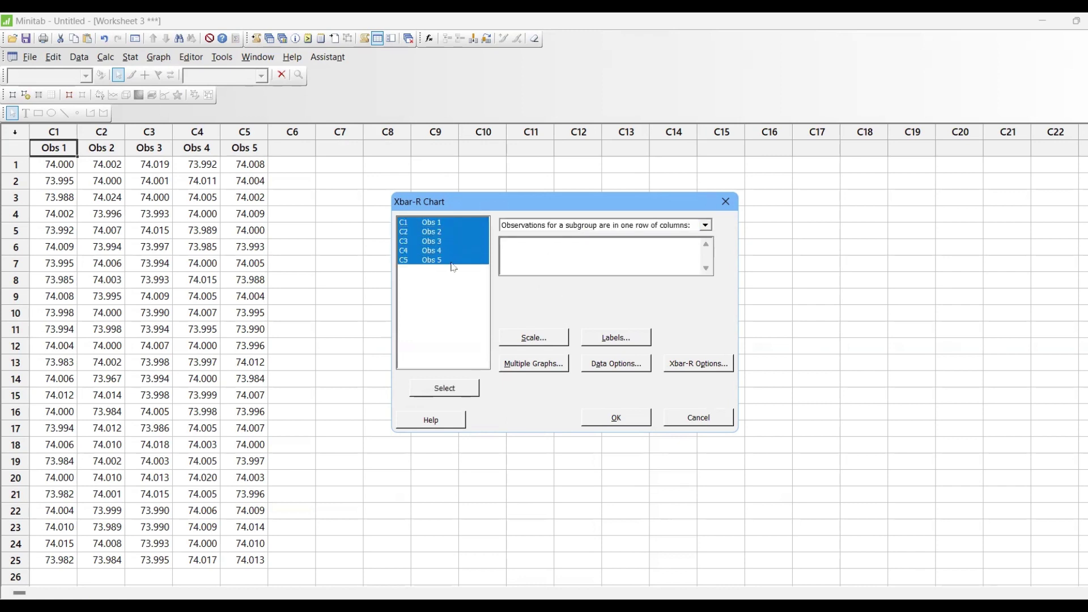
{"action": "left_click", "coordinate": [465, 398]}
{"action": "left_click", "coordinate": [632, 420]}
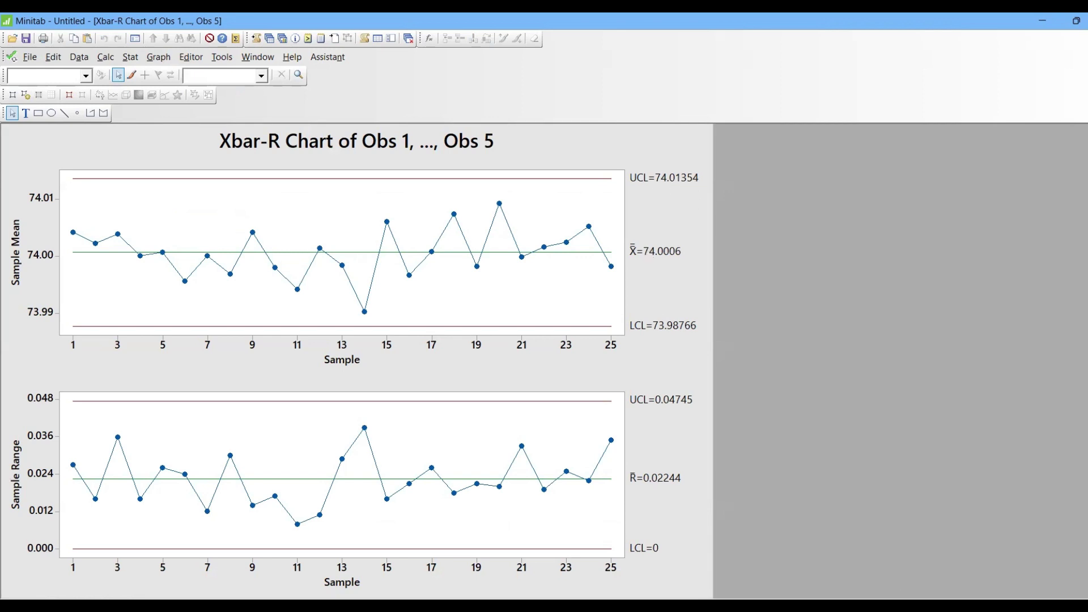
Step: Switch to the Sigma Level Calculator workbook in Excel and view the XBar chart with its control limit labels
{"action": "left_click", "coordinate": [561, 609]}
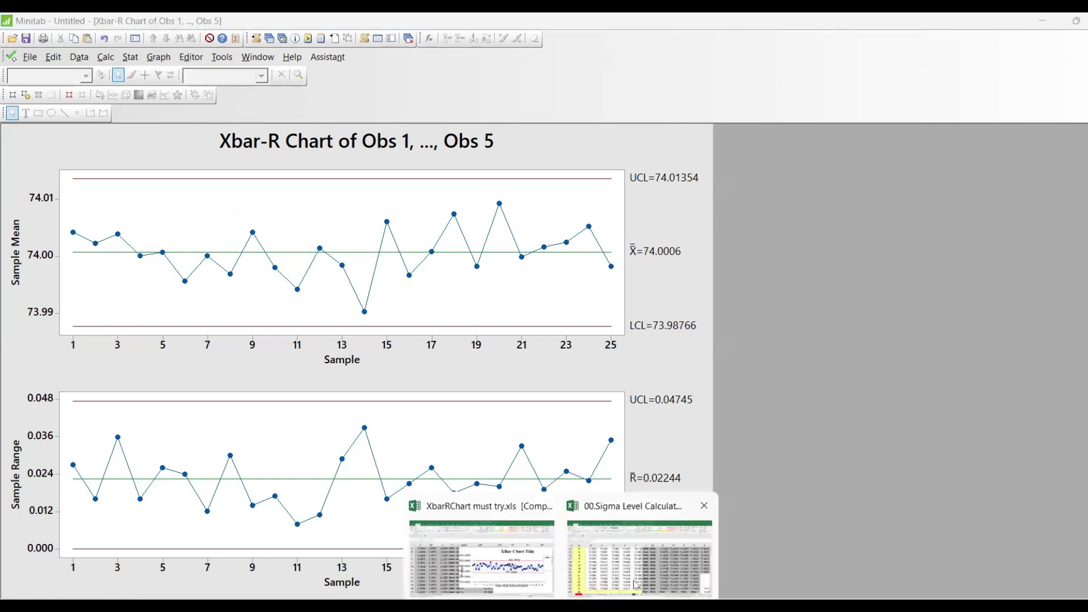
{"action": "left_click", "coordinate": [634, 558]}
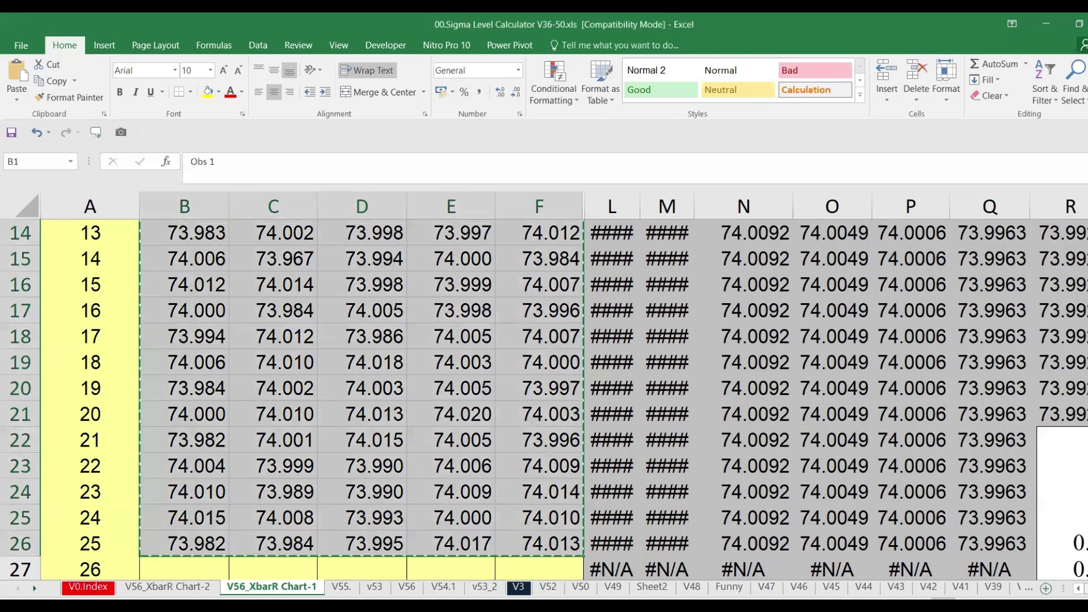
{"action": "scroll", "coordinate": [565, 399], "scroll_direction": "right", "scroll_amount": 10}
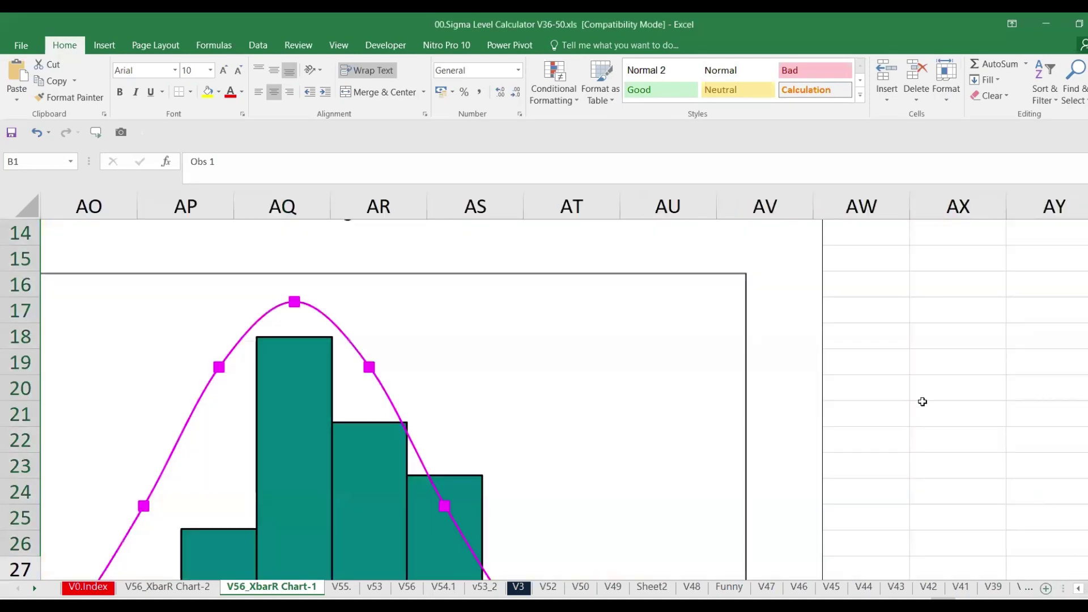
{"action": "scroll", "coordinate": [922, 401], "scroll_direction": "up", "scroll_amount": 5}
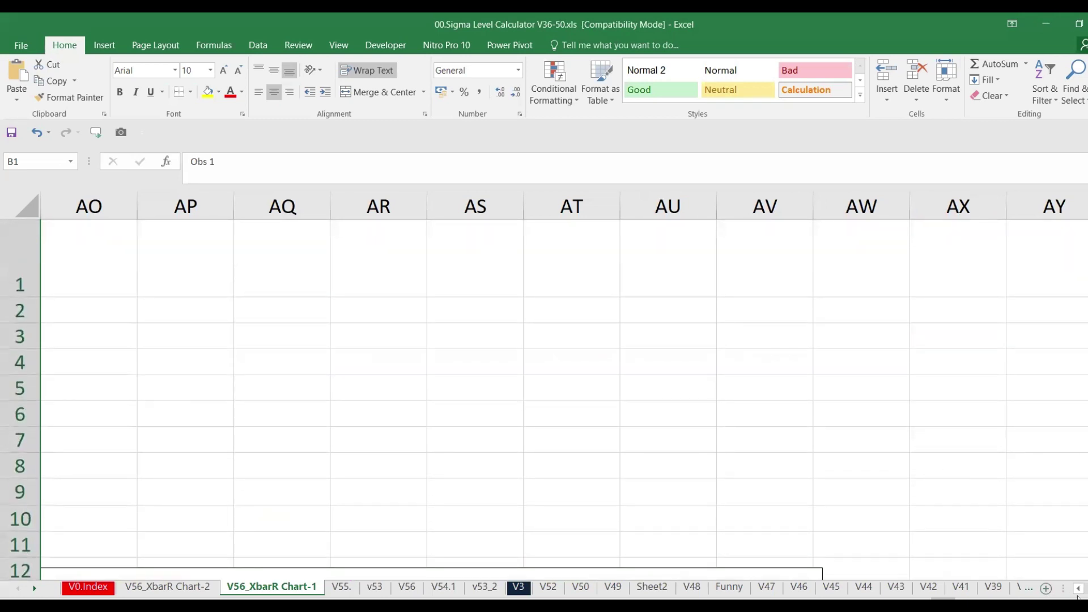
{"action": "scroll", "coordinate": [1077, 593], "scroll_direction": "left", "scroll_amount": 4}
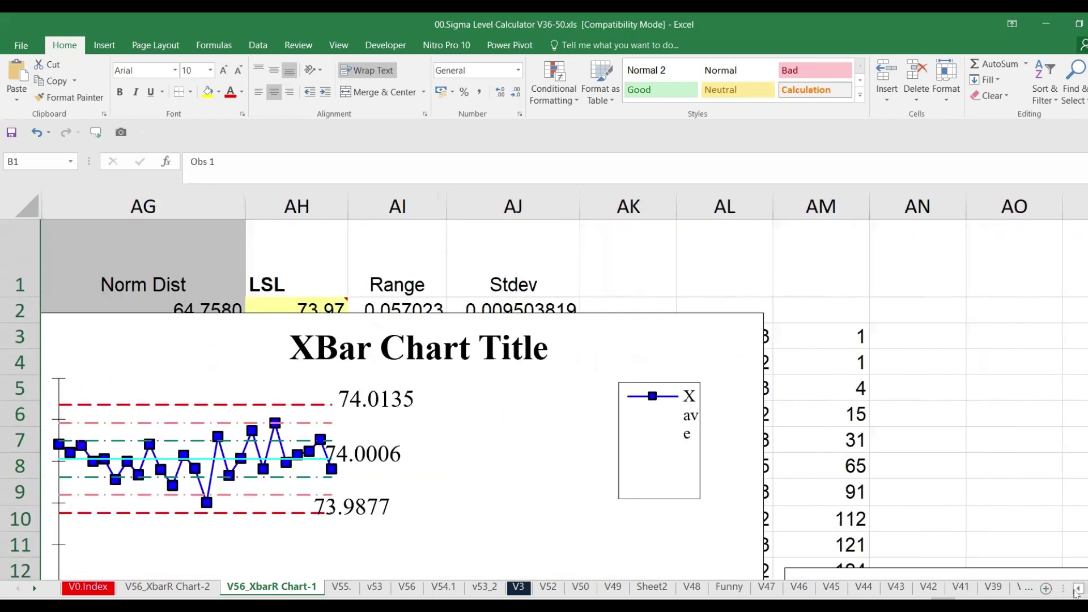
{"action": "scroll", "coordinate": [1077, 593], "scroll_direction": "left", "scroll_amount": 2}
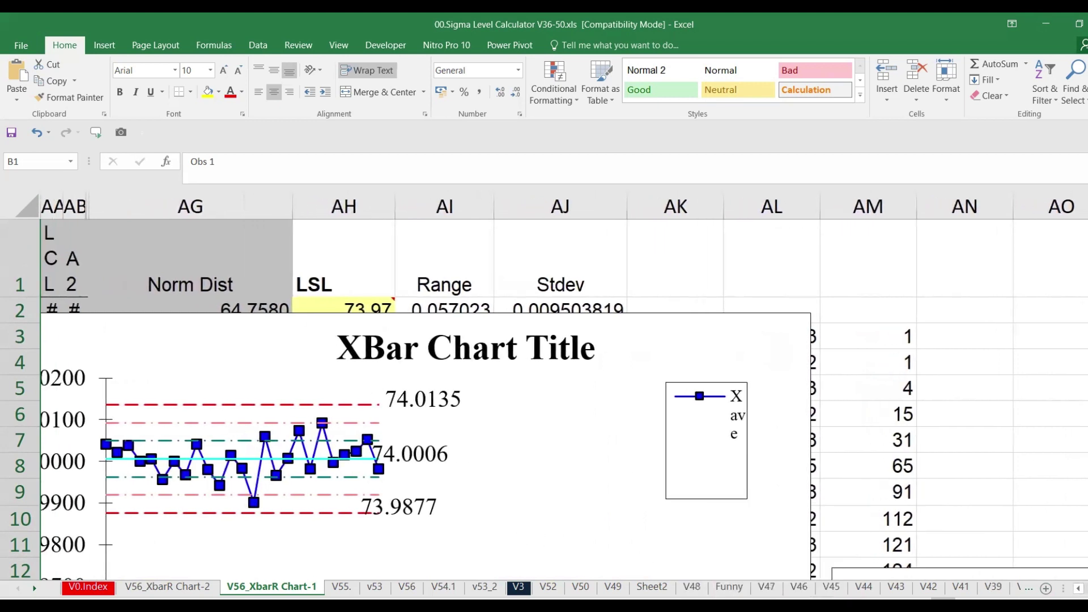
Step: Compare the Xbar control limits and centre line between the Minitab chart and the Excel chart, switching between both programs
{"action": "mouse_move", "coordinate": [759, 606]}
{"action": "left_click", "coordinate": [740, 560]}
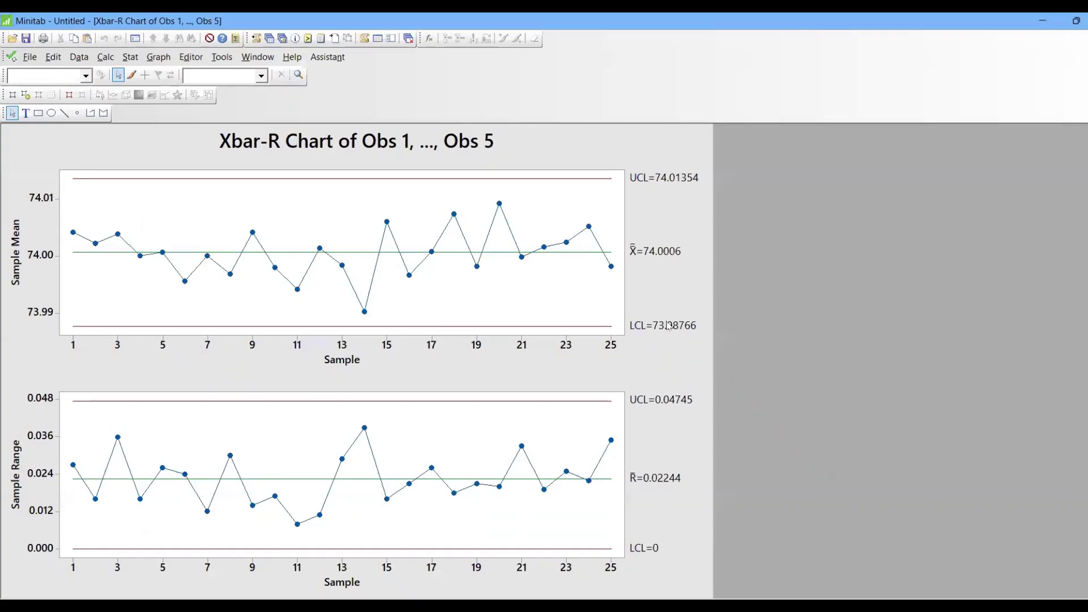
{"action": "key", "text": "alt+Tab"}
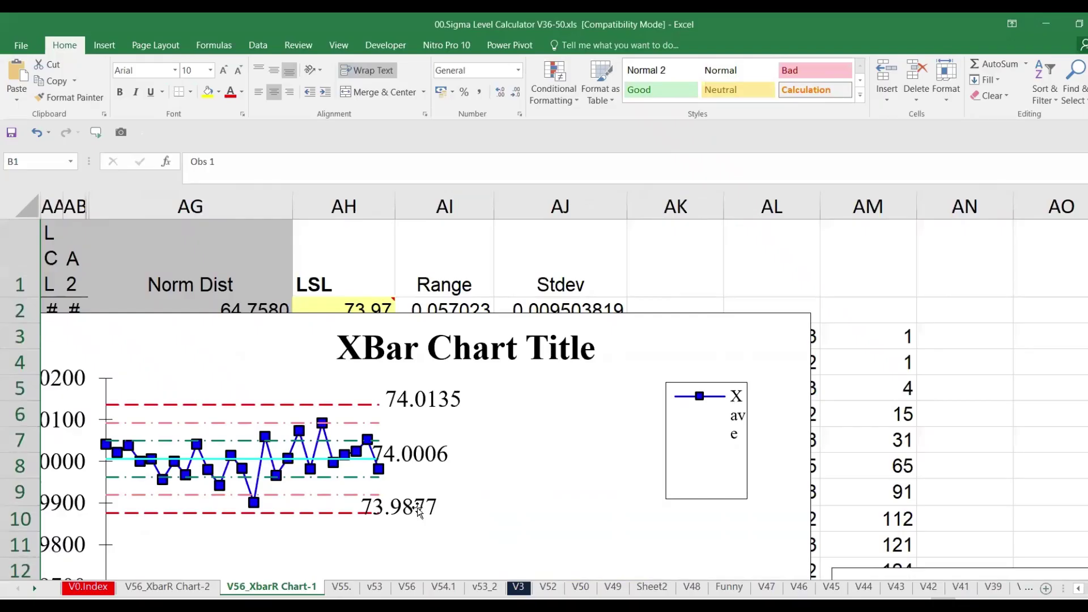
{"action": "key", "text": "alt+Tab"}
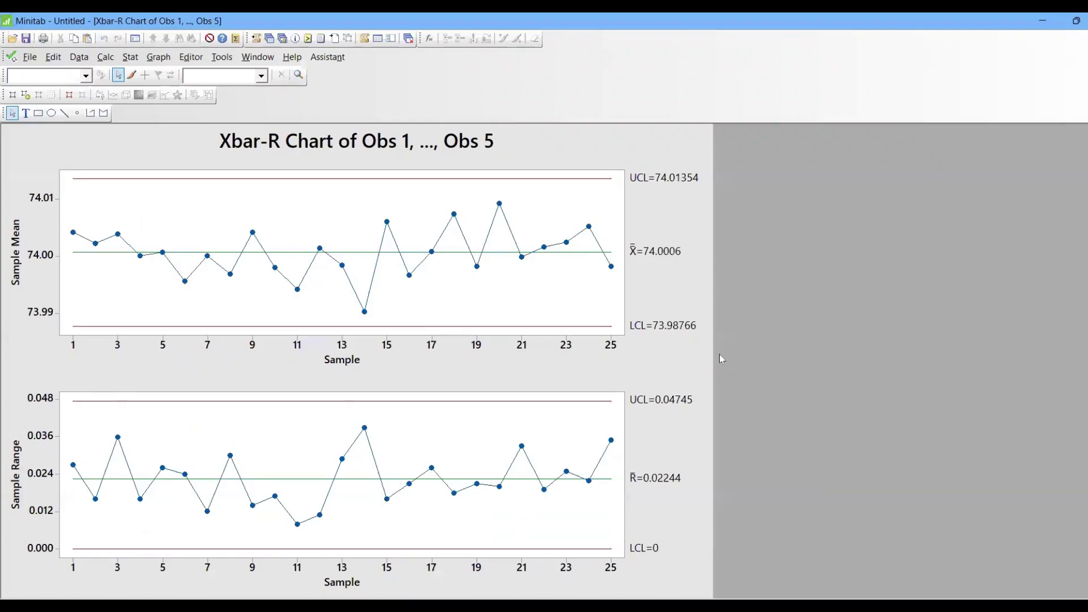
{"action": "key", "text": "alt+Tab"}
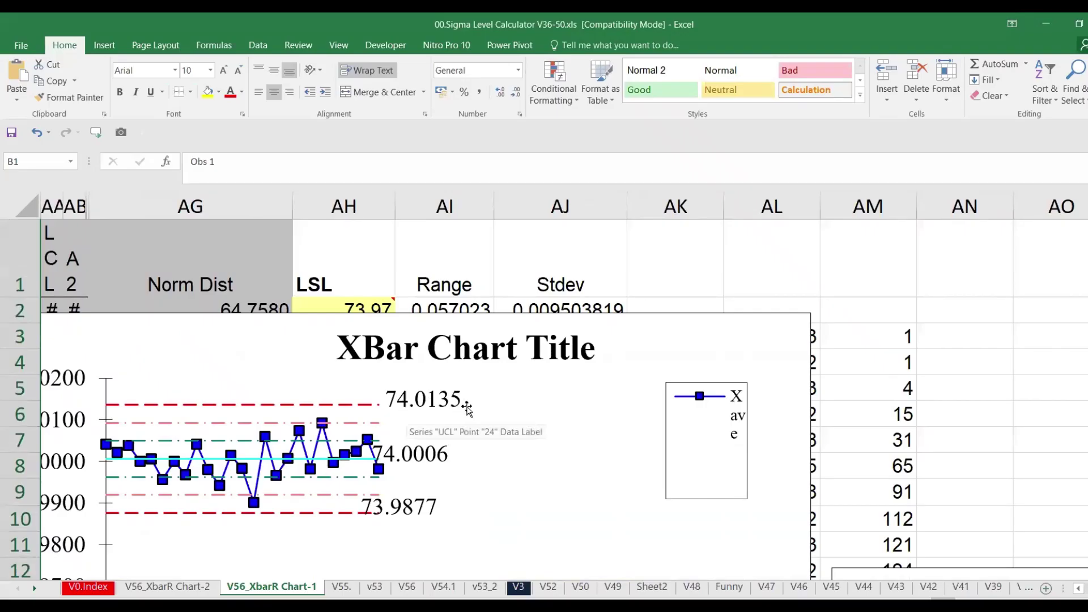
{"action": "key", "text": "alt+Tab"}
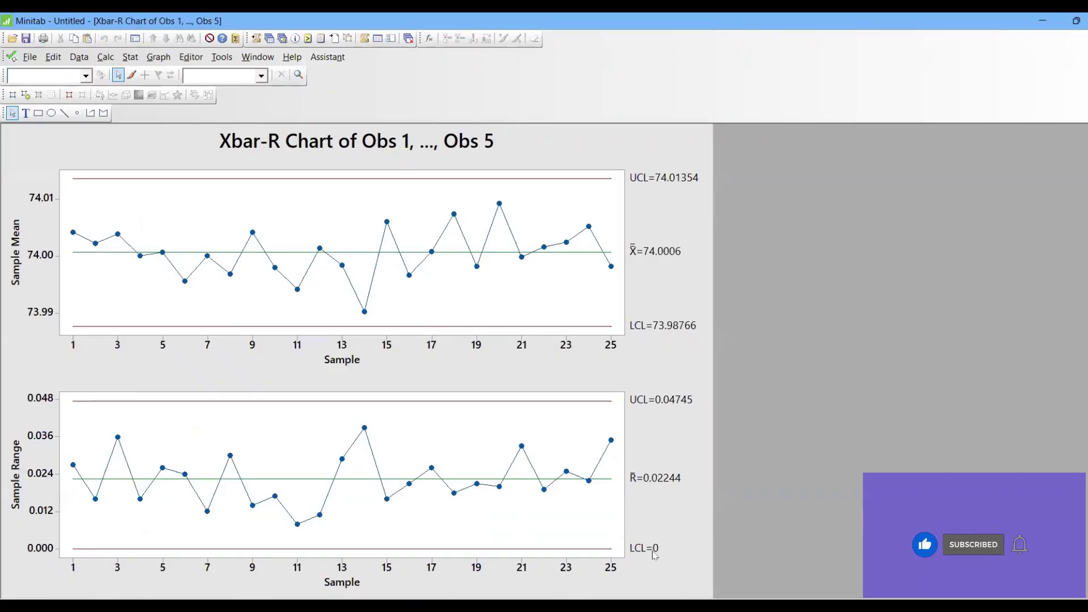
Step: Switch to the Excel workbook and view the R chart's upper limit, average and lower limit labels for comparison with Minitab
{"action": "key", "text": "alt+Tab"}
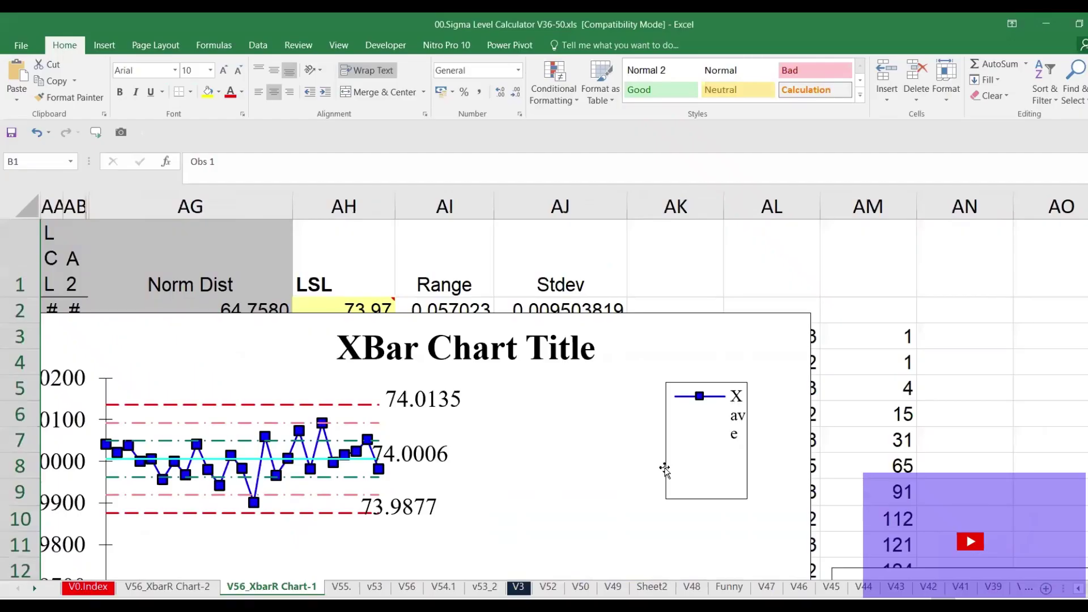
{"action": "scroll", "coordinate": [404, 475], "scroll_direction": "down", "scroll_amount": 2}
{"action": "scroll", "coordinate": [405, 475], "scroll_direction": "down", "scroll_amount": 2}
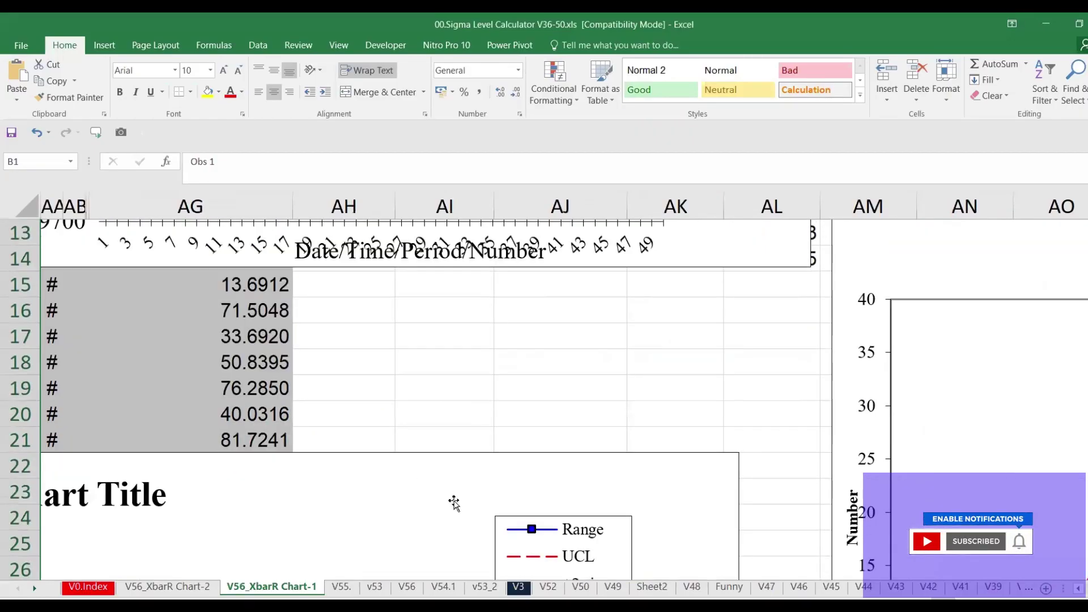
{"action": "scroll", "coordinate": [899, 450], "scroll_direction": "left", "scroll_amount": 3}
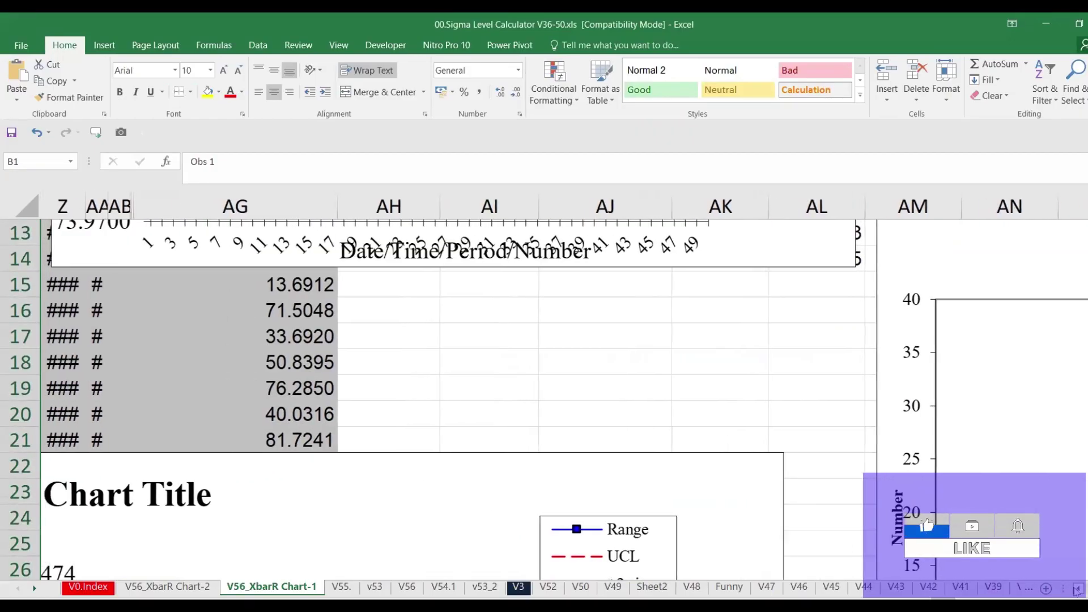
{"action": "scroll", "coordinate": [900, 449], "scroll_direction": "down", "scroll_amount": 3}
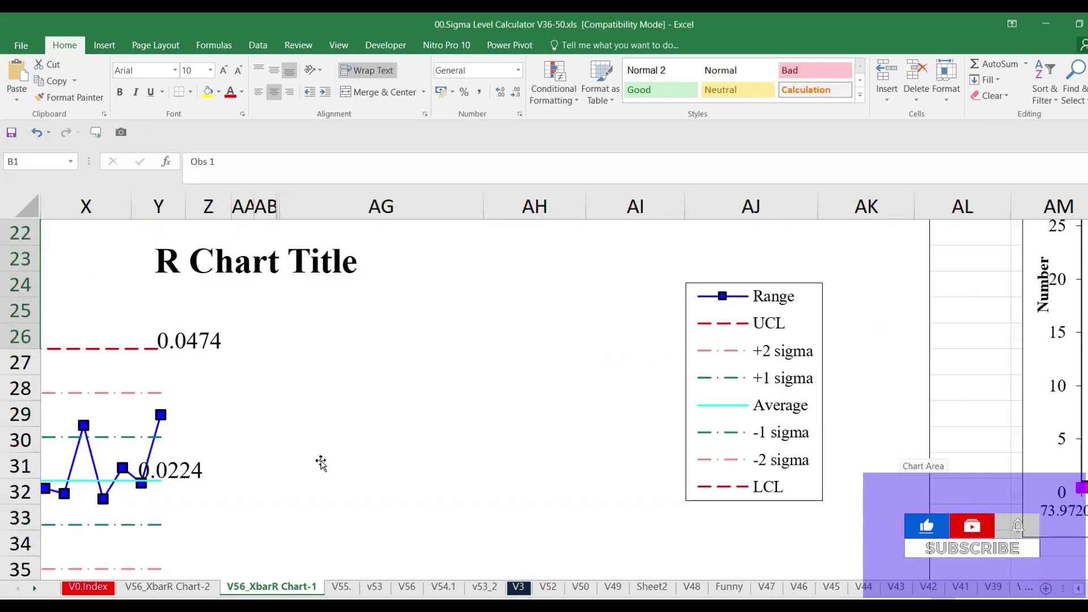
{"action": "scroll", "coordinate": [177, 512], "scroll_direction": "down", "scroll_amount": 1}
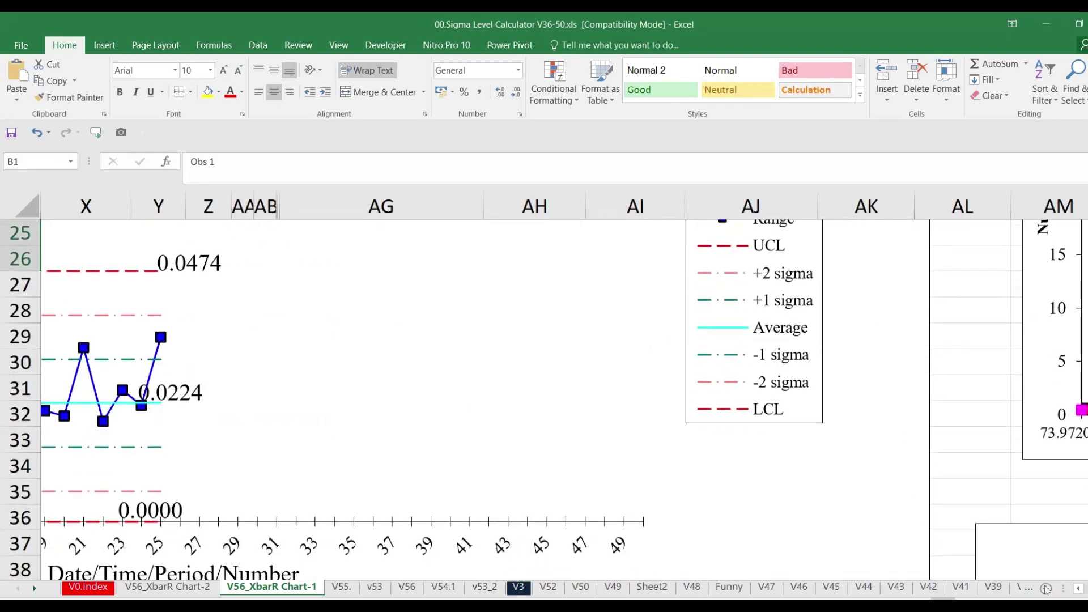
Step: Examine the histogram with its normal curve on the V56_XbarR Chart-1 sheet, from its peak to its lower axis
{"action": "scroll", "coordinate": [563, 387], "scroll_direction": "right", "scroll_amount": 5}
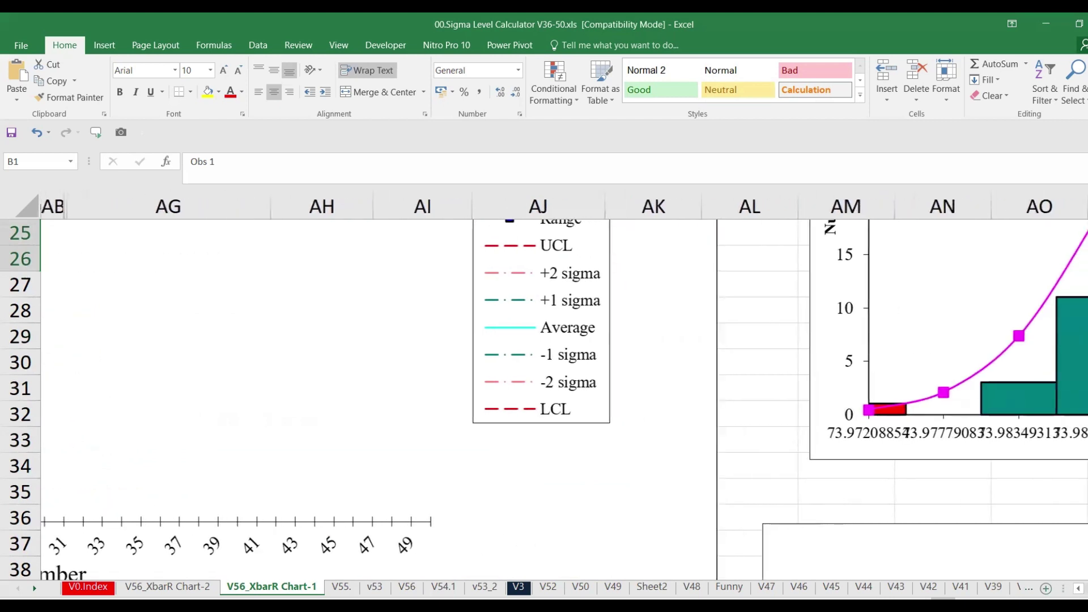
{"action": "scroll", "coordinate": [47, 388], "scroll_direction": "right", "scroll_amount": 3}
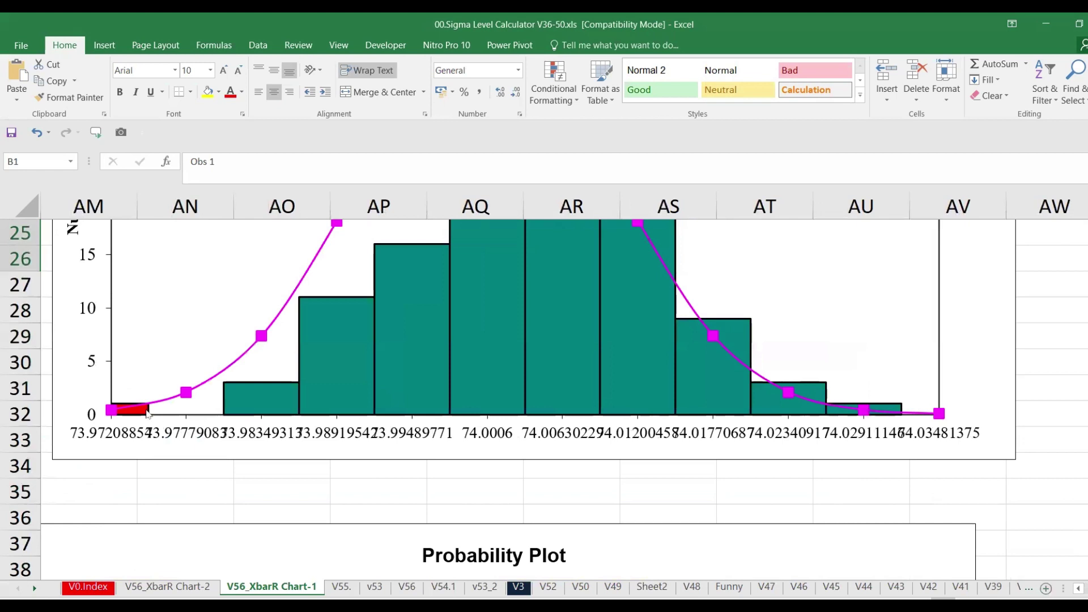
{"action": "scroll", "coordinate": [349, 385], "scroll_direction": "up", "scroll_amount": 3}
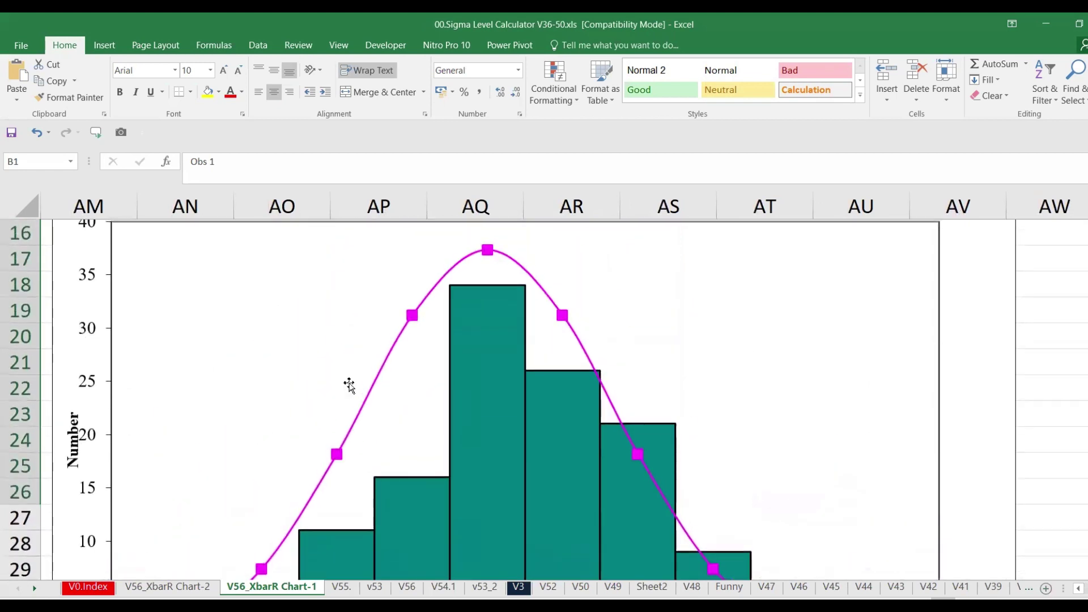
{"action": "scroll", "coordinate": [349, 384], "scroll_direction": "down", "scroll_amount": 2}
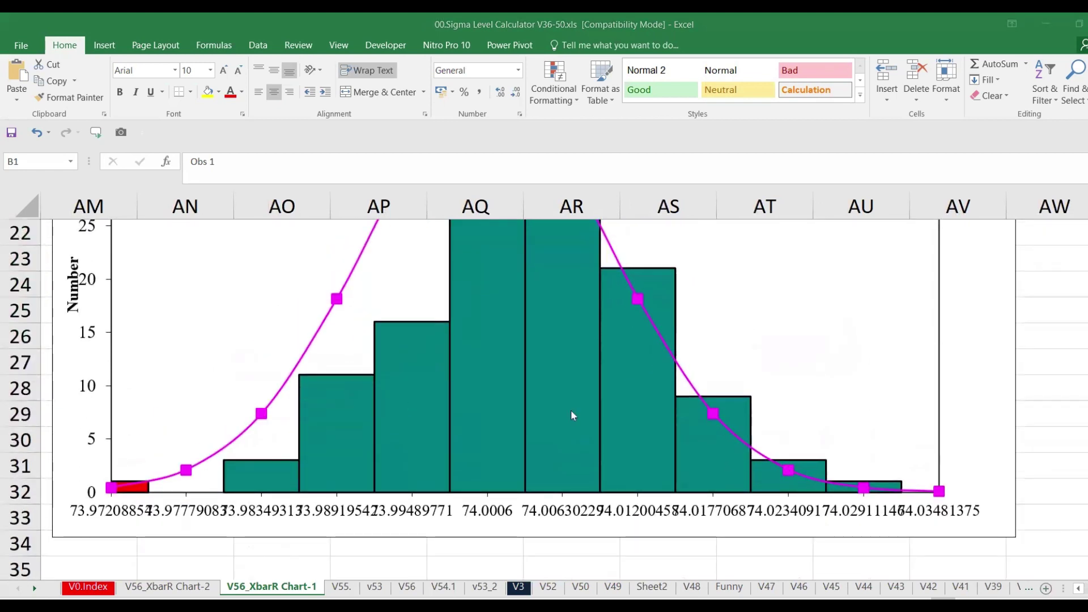
Step: Switch to Minitab and start a histogram of the With Fit type
{"action": "key", "text": "alt+Tab"}
{"action": "left_click", "coordinate": [158, 57]}
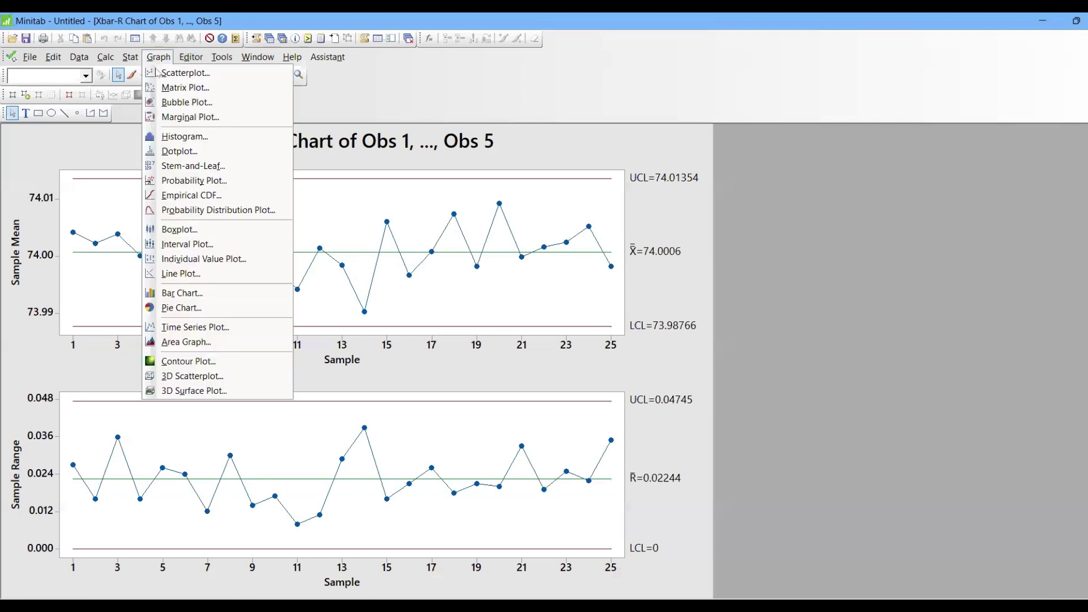
{"action": "left_click", "coordinate": [182, 136]}
{"action": "left_click", "coordinate": [550, 280]}
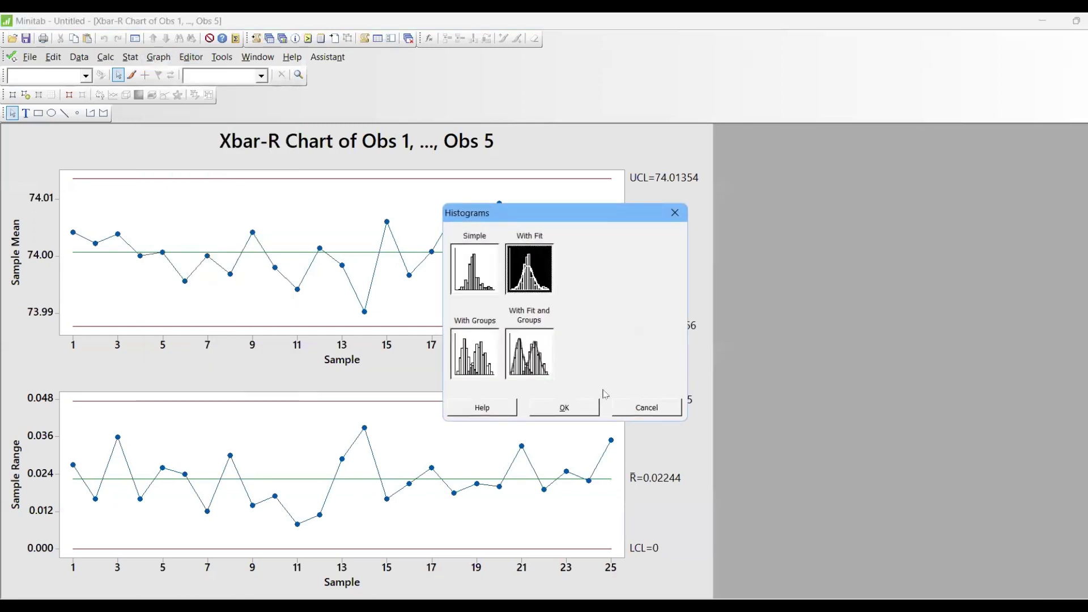
{"action": "left_click", "coordinate": [560, 411]}
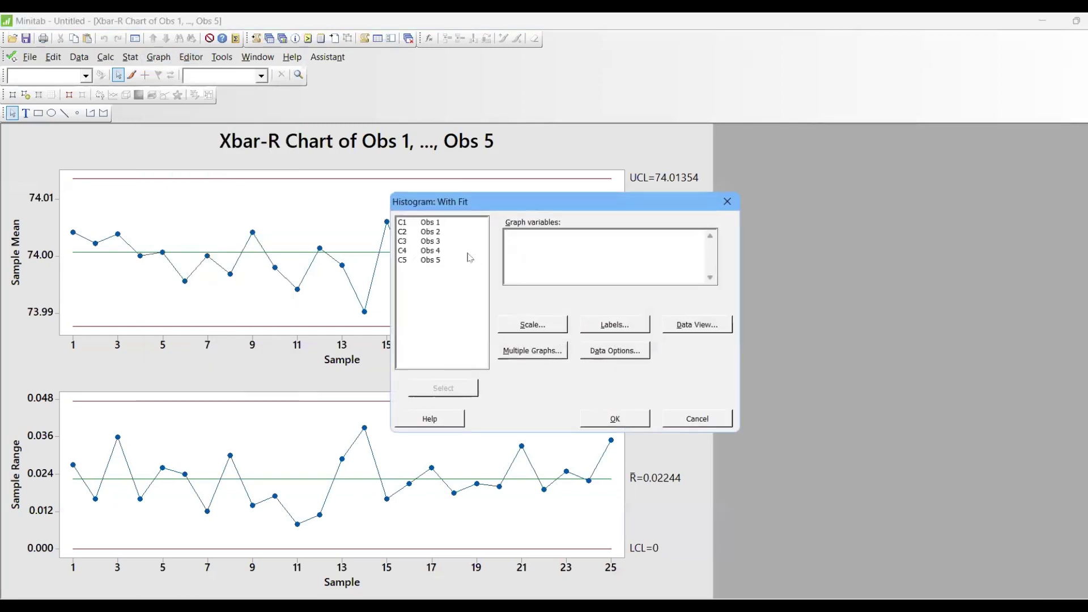
Step: Add columns Obs 1 through Obs 5 as the histogram's graph variables
{"action": "left_click", "coordinate": [442, 225]}
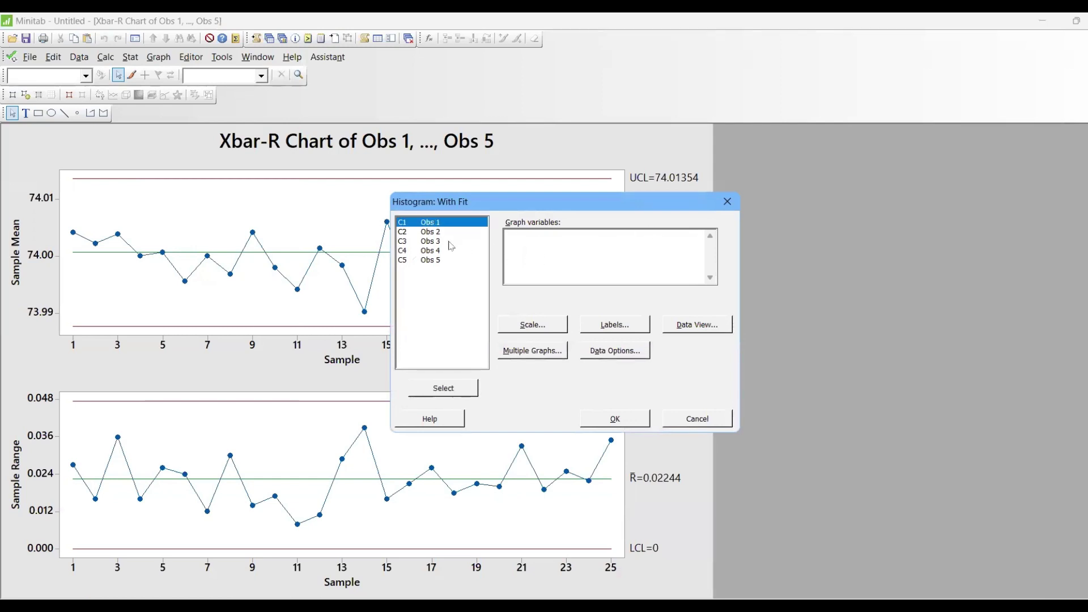
{"action": "key", "text": "shift+Down"}
{"action": "key", "text": "shift+Down"}
{"action": "key", "text": "shift+Down"}
{"action": "key", "text": "shift+Down"}
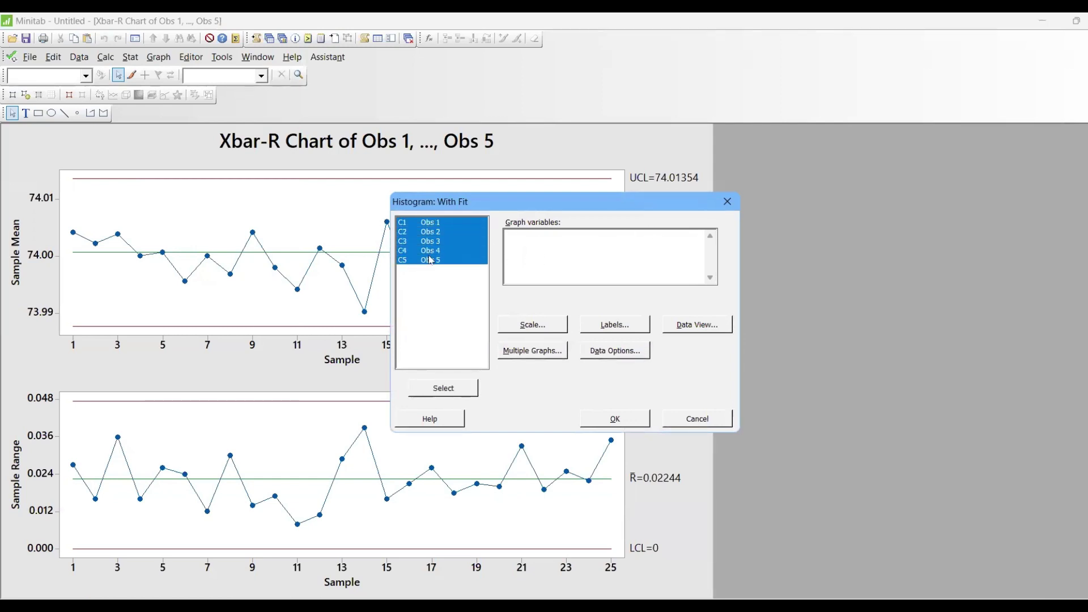
{"action": "left_click", "coordinate": [455, 388]}
Step: Set the graph variables to be overlaid on the same graph and generate the histogram
{"action": "left_click", "coordinate": [524, 351]}
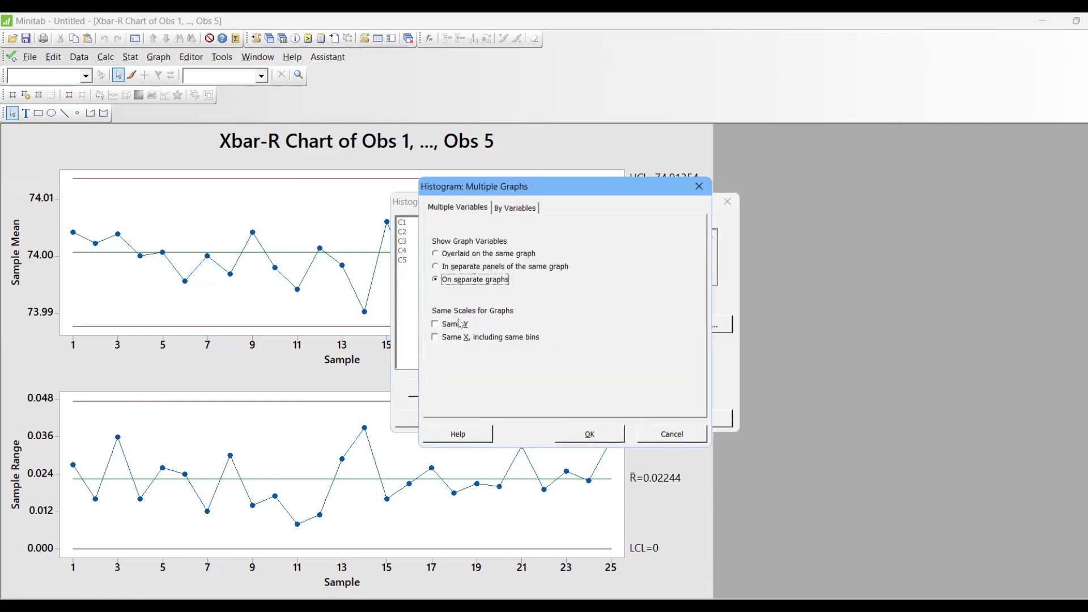
{"action": "left_click", "coordinate": [462, 255]}
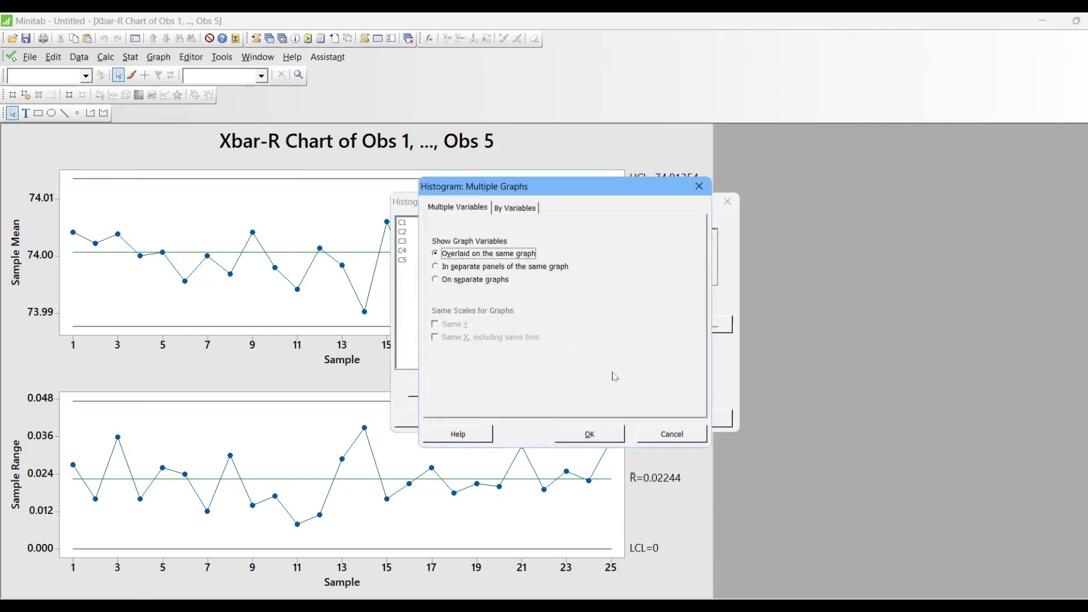
{"action": "left_click", "coordinate": [608, 436]}
{"action": "left_click", "coordinate": [616, 418]}
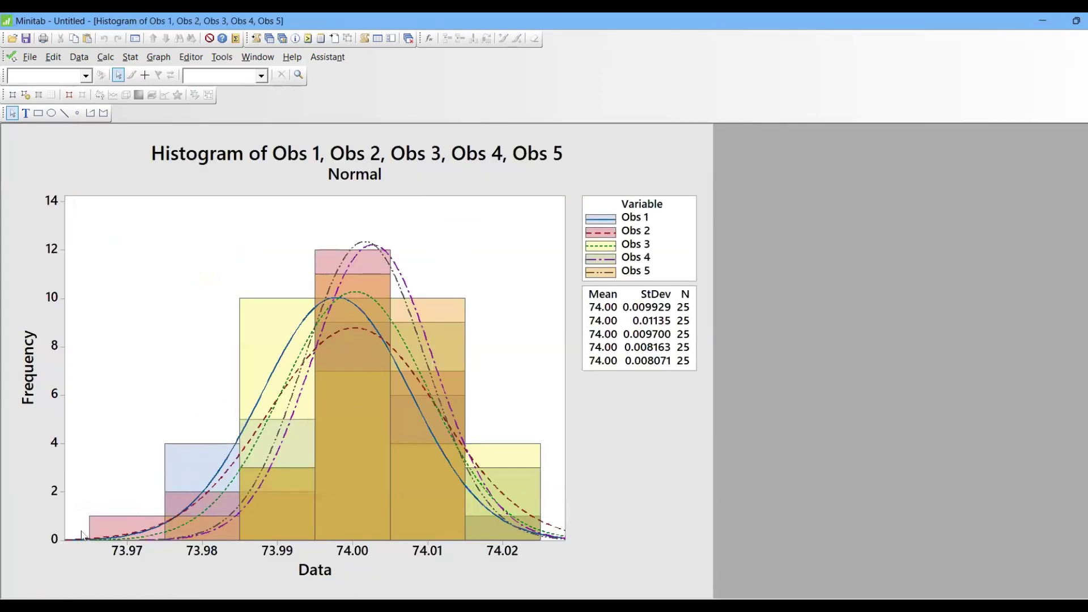
Step: Switch back to the Excel workbook and compare its histogram and normal curve with the Minitab histogram
{"action": "key", "text": "alt+Tab"}
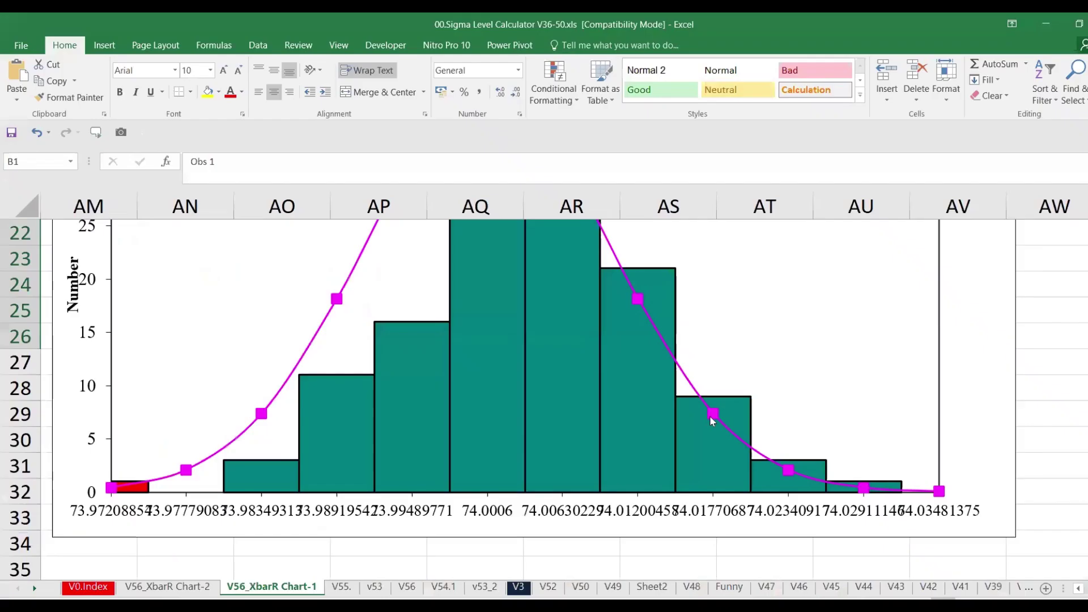
{"action": "scroll", "coordinate": [697, 406], "scroll_direction": "up", "scroll_amount": 3}
{"action": "scroll", "coordinate": [698, 405], "scroll_direction": "down", "scroll_amount": 1}
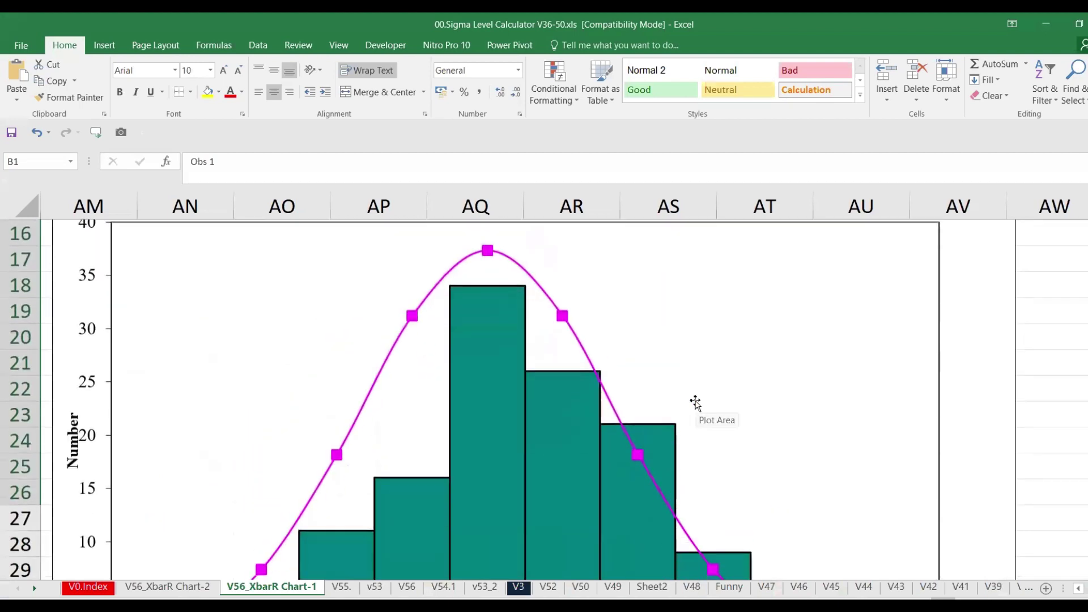
Step: Open the V56_XbarR Chart-2 sheet and select sample 1's Supp3, Supp1 and Supp2 values in B2:D2
{"action": "left_click", "coordinate": [205, 588]}
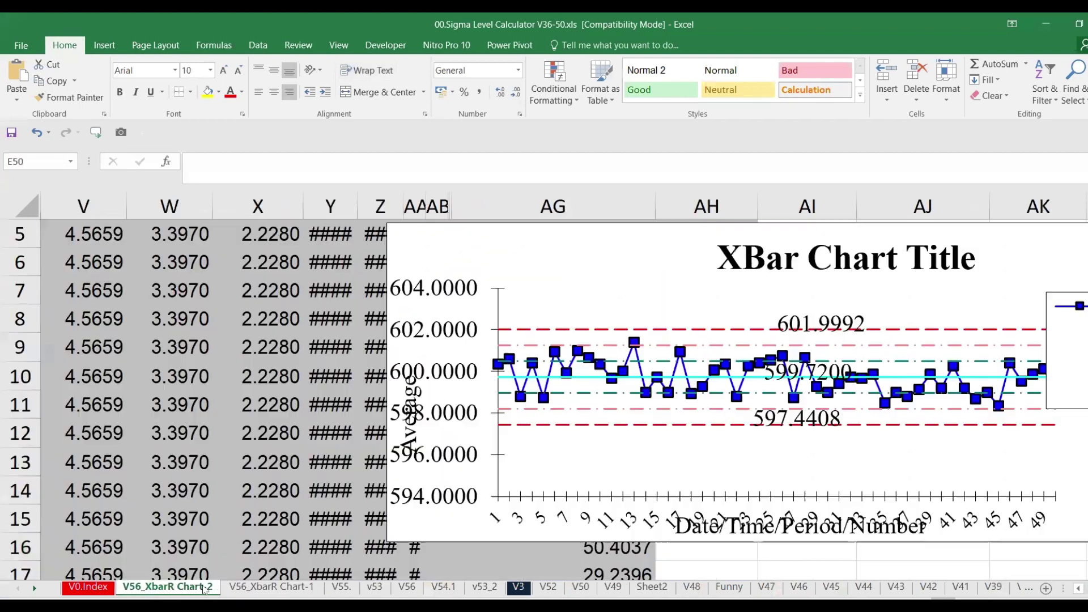
{"action": "scroll", "coordinate": [264, 495], "scroll_direction": "up", "scroll_amount": 2}
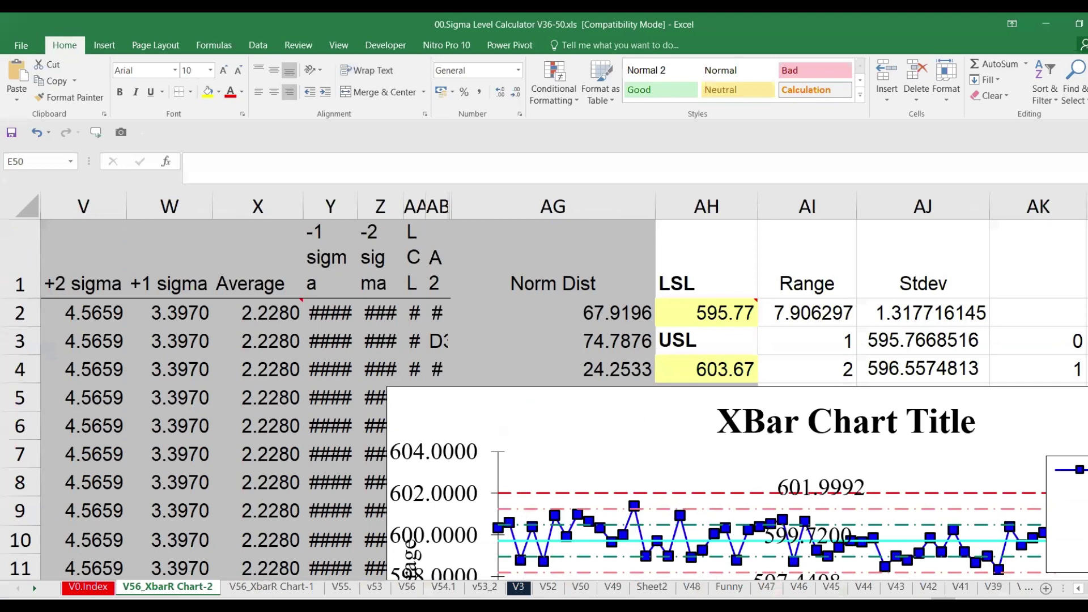
{"action": "scroll", "coordinate": [309, 362], "scroll_direction": "left", "scroll_amount": 10}
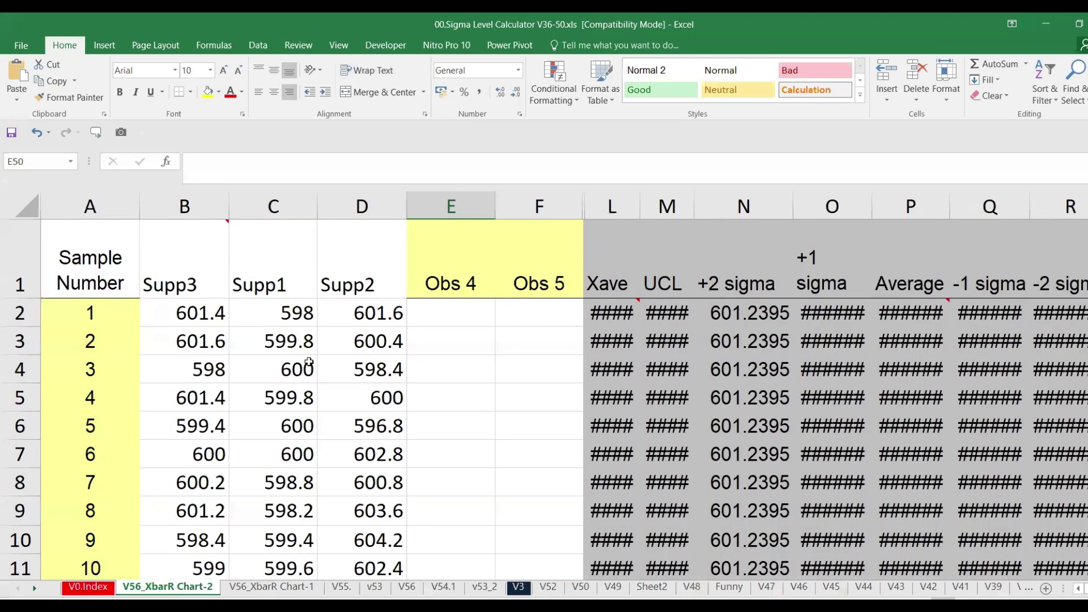
{"action": "left_click", "coordinate": [203, 313]}
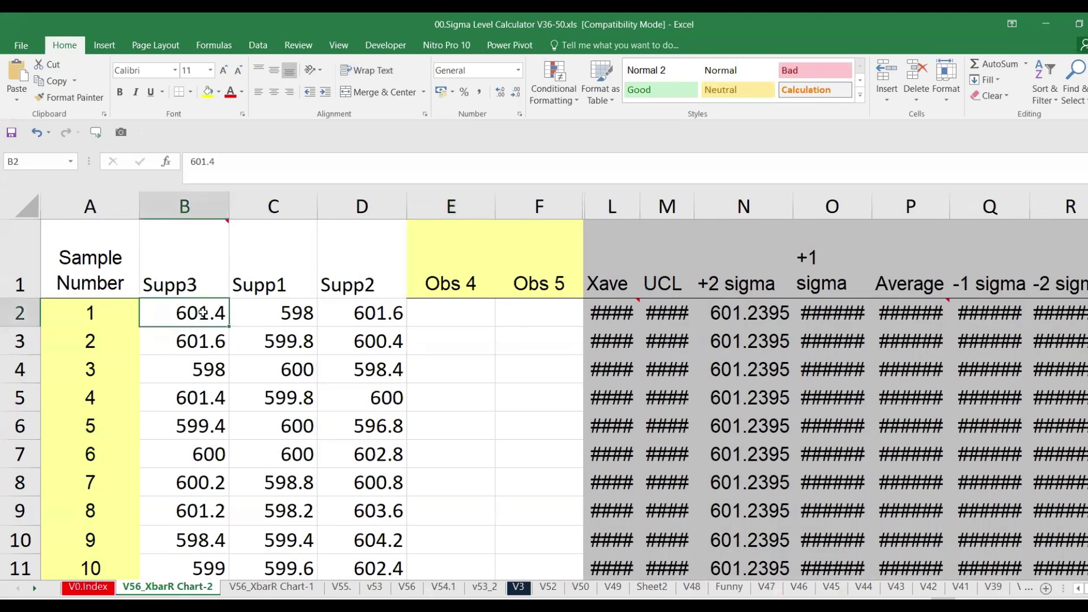
{"action": "key", "text": "shift+Right"}
{"action": "key", "text": "shift+Right"}
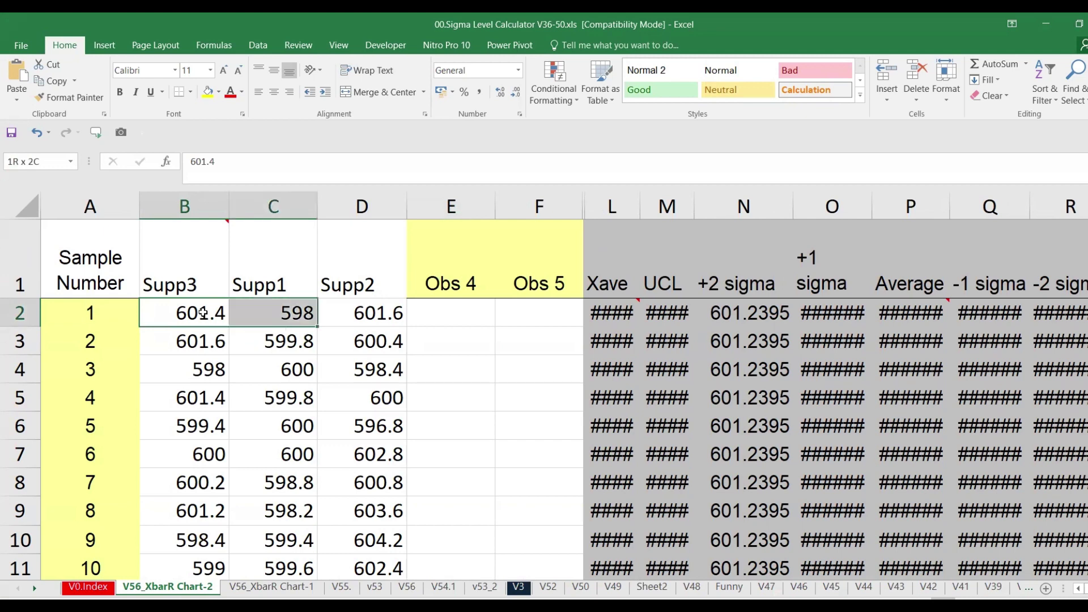
{"action": "key", "text": "ctrl+q"}
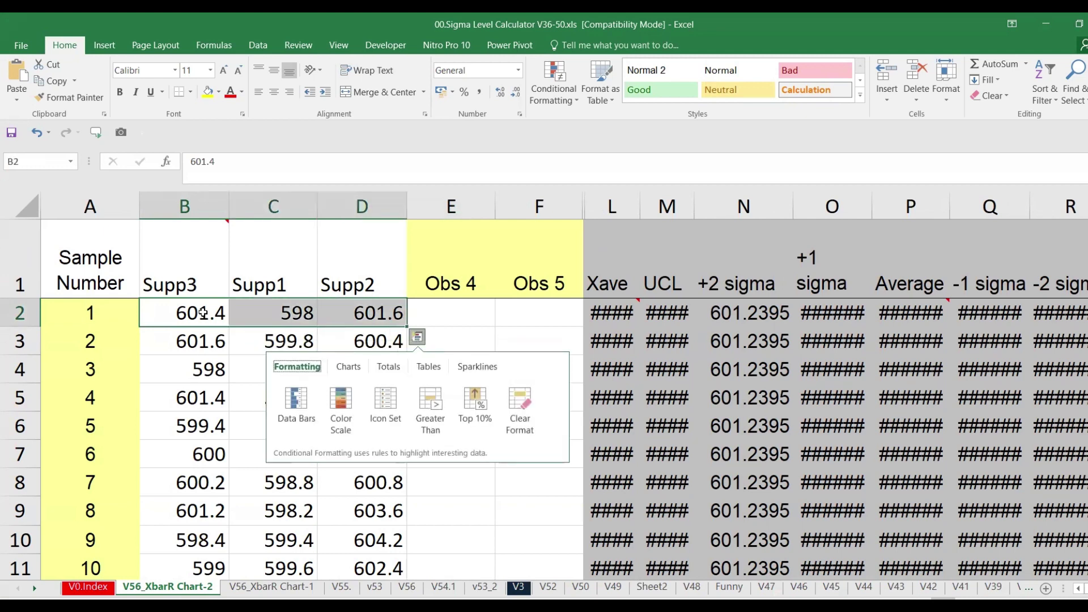
{"action": "key", "text": "Escape"}
Step: Review the supplier data down to sample 50 and return to the first sample's row
{"action": "scroll", "coordinate": [222, 340], "scroll_direction": "down", "scroll_amount": 9}
{"action": "scroll", "coordinate": [225, 351], "scroll_direction": "down", "scroll_amount": 7}
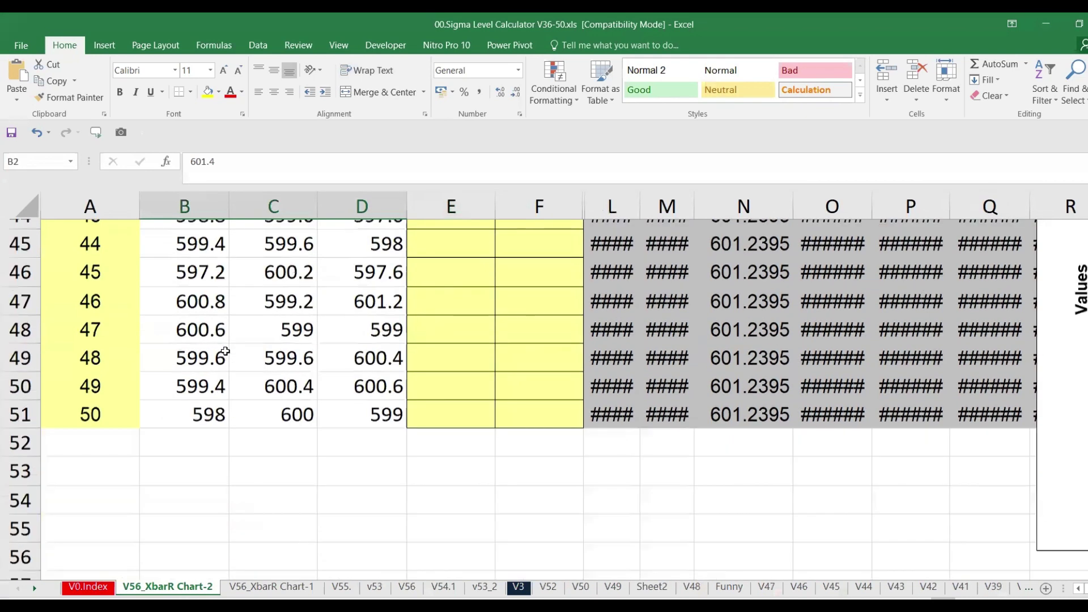
{"action": "scroll", "coordinate": [151, 370], "scroll_direction": "up", "scroll_amount": 1}
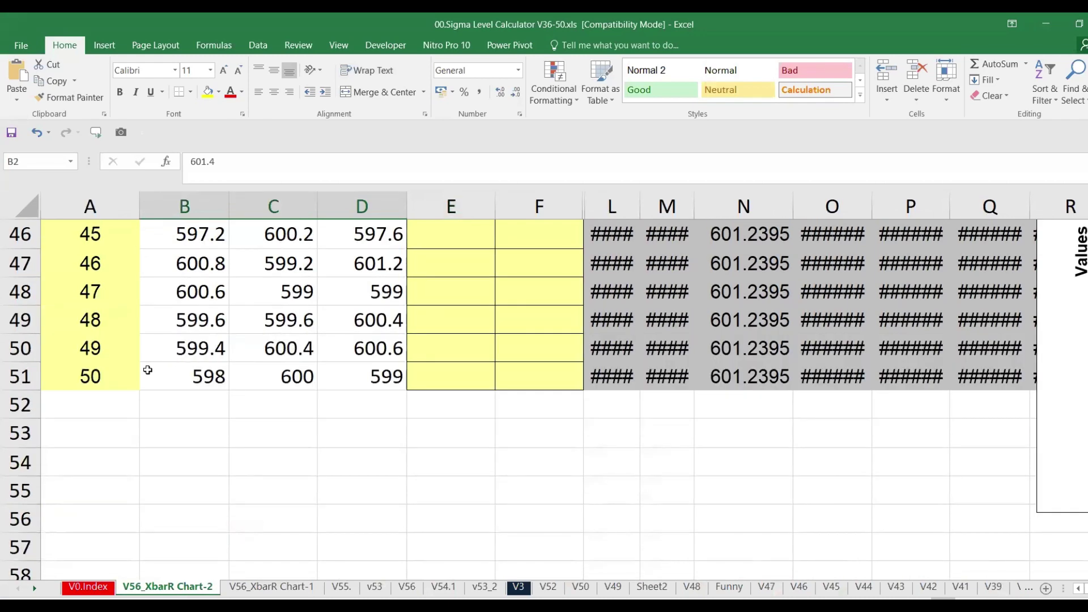
{"action": "scroll", "coordinate": [250, 370], "scroll_direction": "up", "scroll_amount": 11}
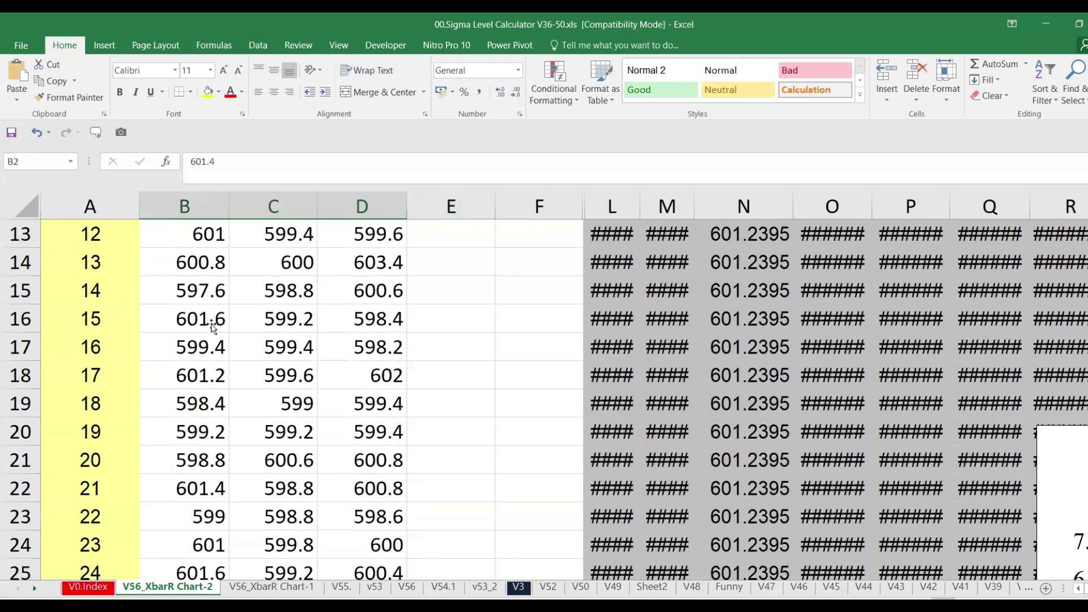
{"action": "scroll", "coordinate": [213, 328], "scroll_direction": "up", "scroll_amount": 4}
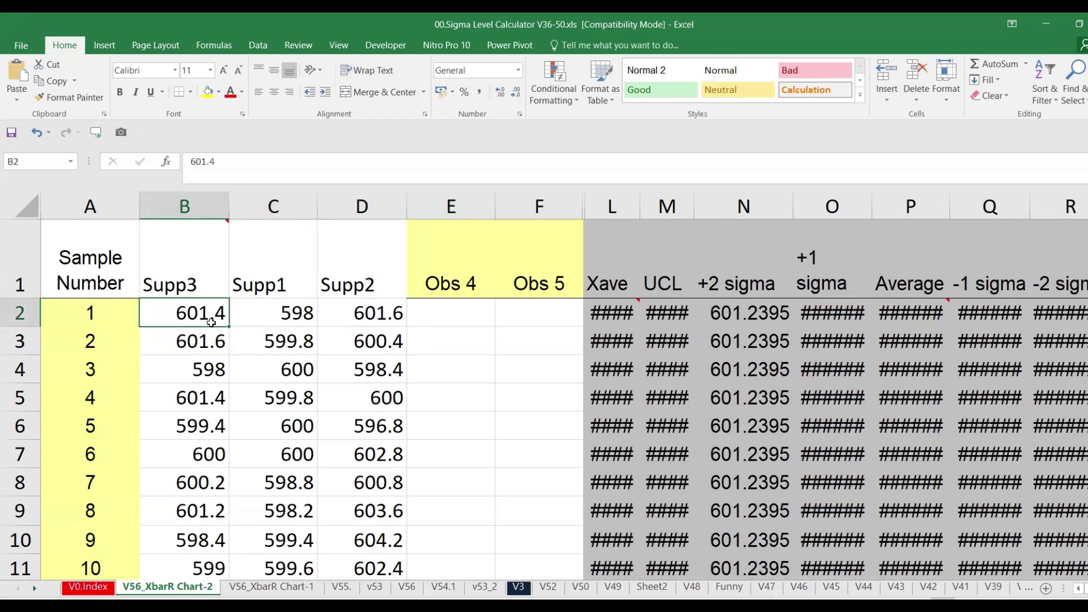
Step: Set sample 1's Supp3 value, sample 2's Supp1 value and sample 3's Supp2 value (B2, C3, D4) to 600
{"action": "type", "text": "600"}
{"action": "key", "text": "Return"}
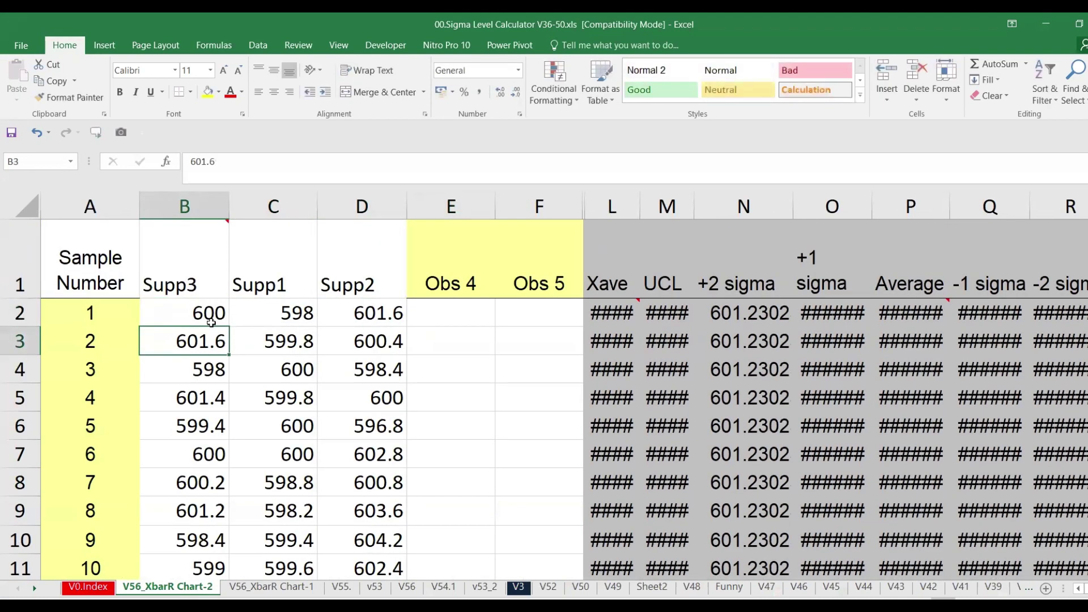
{"action": "left_click", "coordinate": [301, 334]}
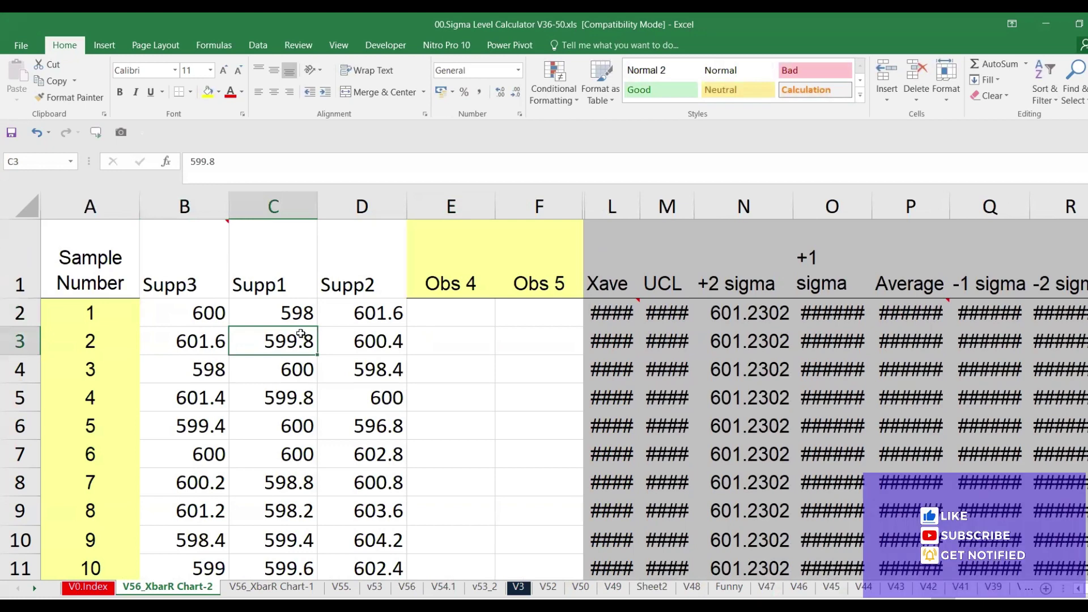
{"action": "type", "text": "600"}
{"action": "key", "text": "Return"}
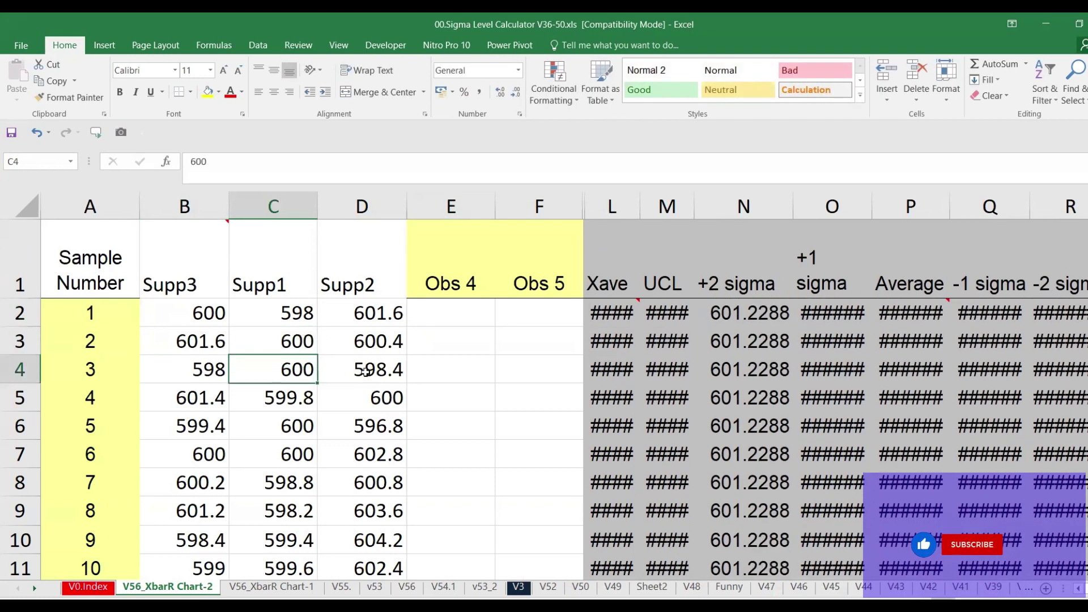
{"action": "left_click_drag", "start_coordinate": [366, 372], "coordinate": [366, 342]}
{"action": "left_click", "coordinate": [366, 371]}
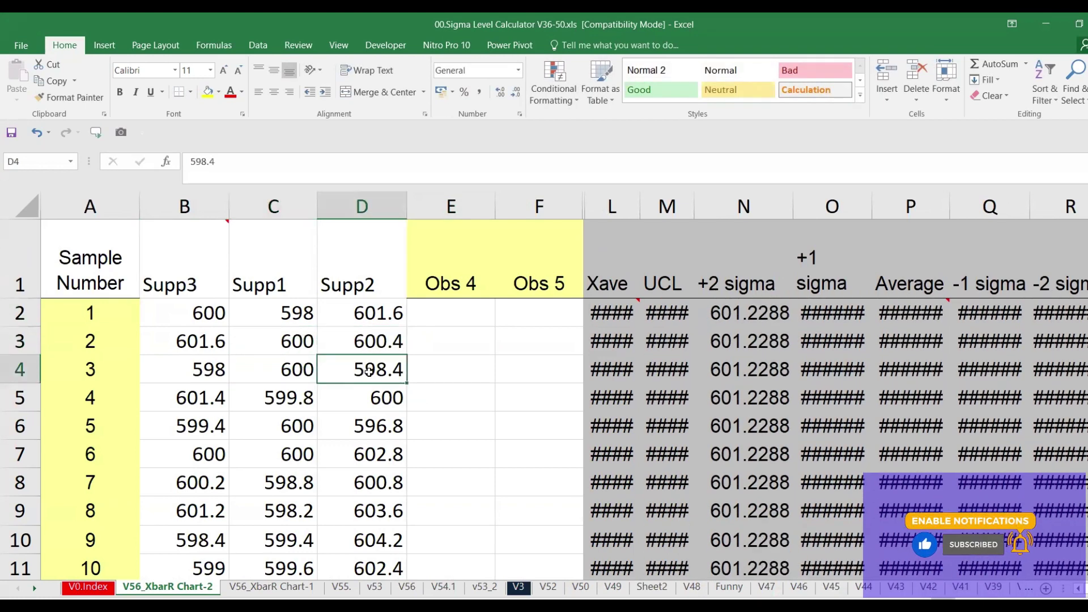
{"action": "type", "text": "600"}
{"action": "key", "text": "Return"}
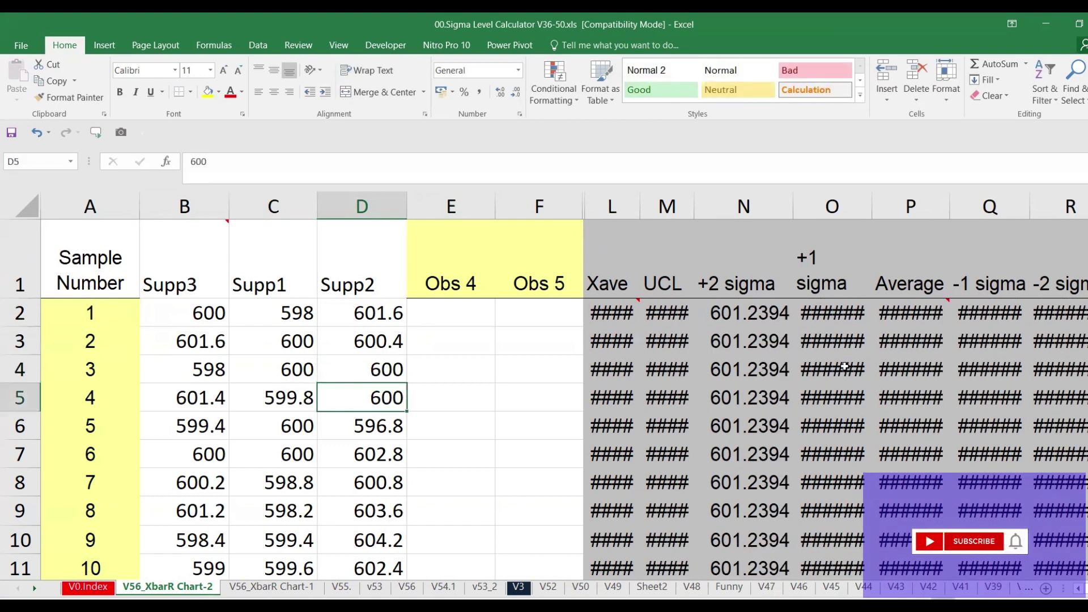
Step: Select the Obs 4 and Obs 5 header cells in turn to highlight the empty observation columns
{"action": "left_click", "coordinate": [462, 288]}
{"action": "left_click", "coordinate": [519, 283]}
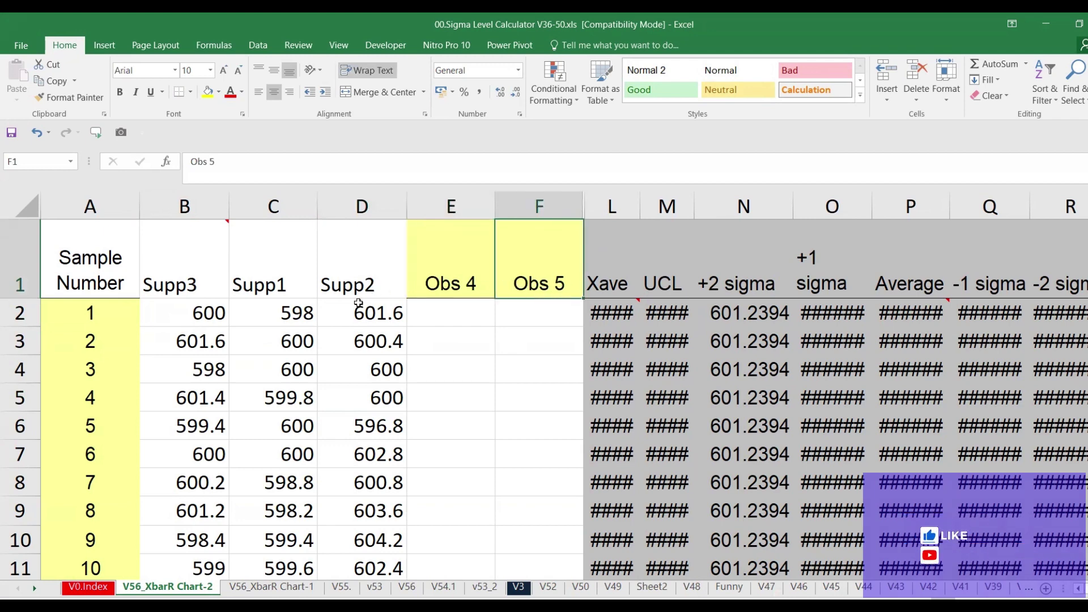
Step: Copy the Supp3, Supp1 and Supp2 data with headers (B1:D51) and paste it into a new worksheet in Minitab
{"action": "left_click_drag", "start_coordinate": [199, 268], "coordinate": [414, 482]}
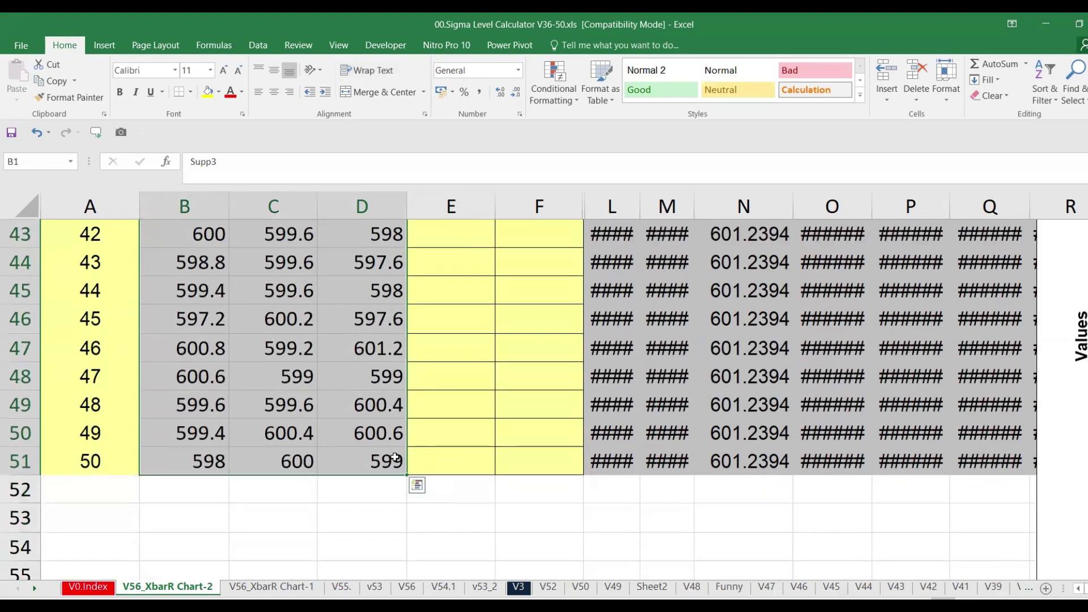
{"action": "key", "text": "ctrl+c"}
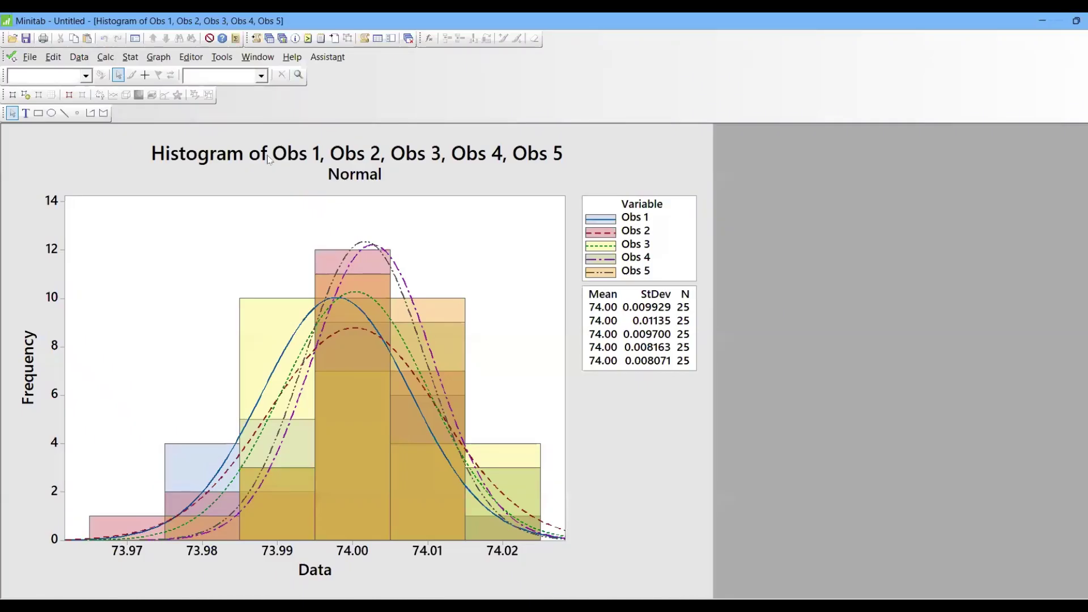
{"action": "left_click", "coordinate": [30, 56]}
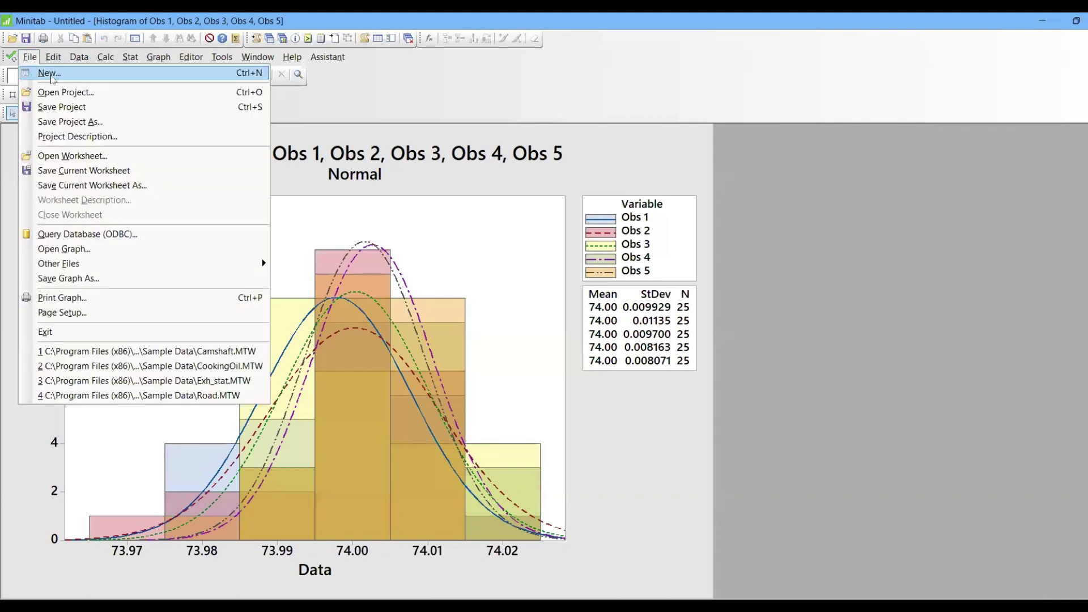
{"action": "left_click", "coordinate": [43, 70]}
{"action": "left_click", "coordinate": [570, 378]}
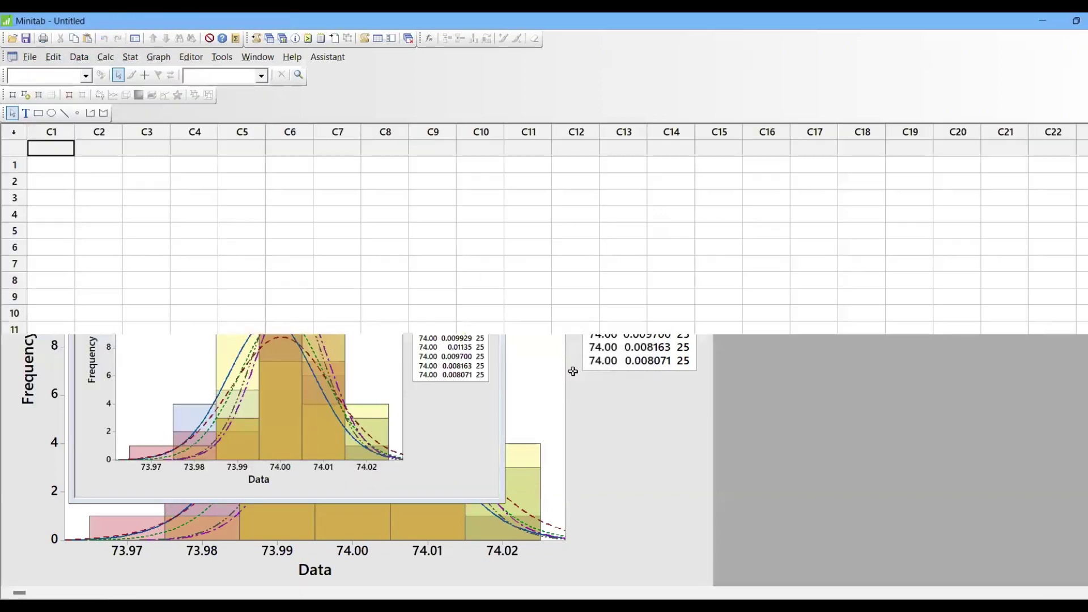
{"action": "key", "text": "ctrl+v"}
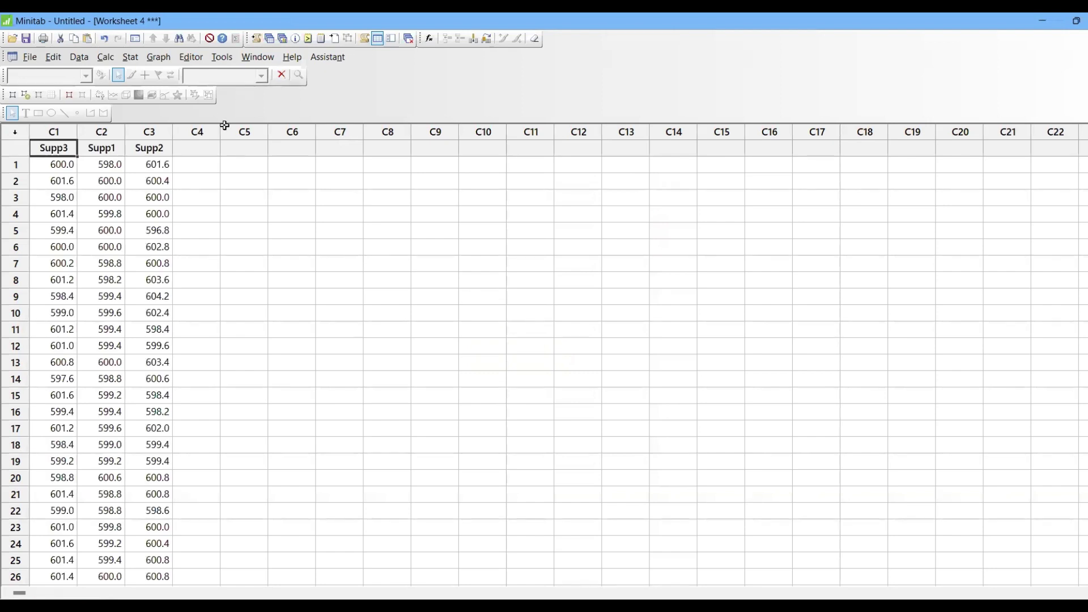
Step: Start an Xbar-R control chart for subgroups with the observations for a subgroup arranged in one row of columns
{"action": "left_click", "coordinate": [131, 57]}
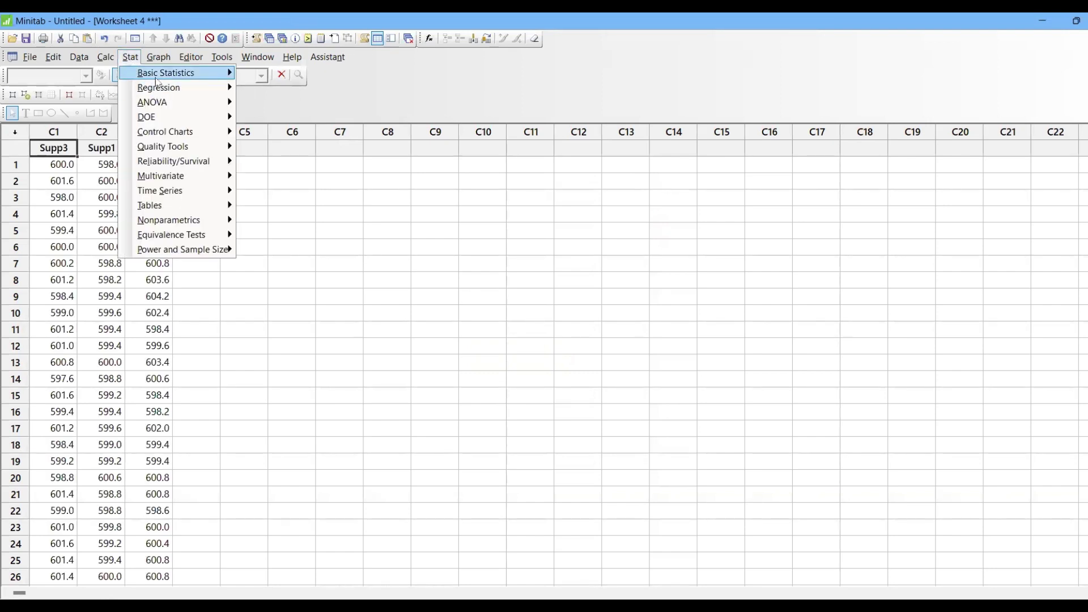
{"action": "mouse_move", "coordinate": [170, 132]}
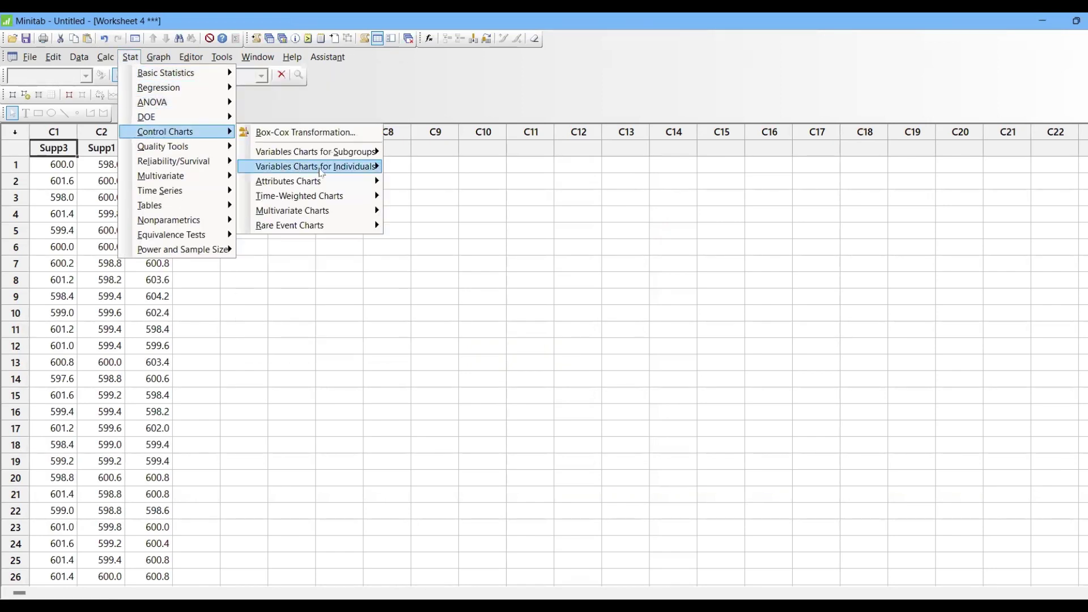
{"action": "mouse_move", "coordinate": [331, 161]}
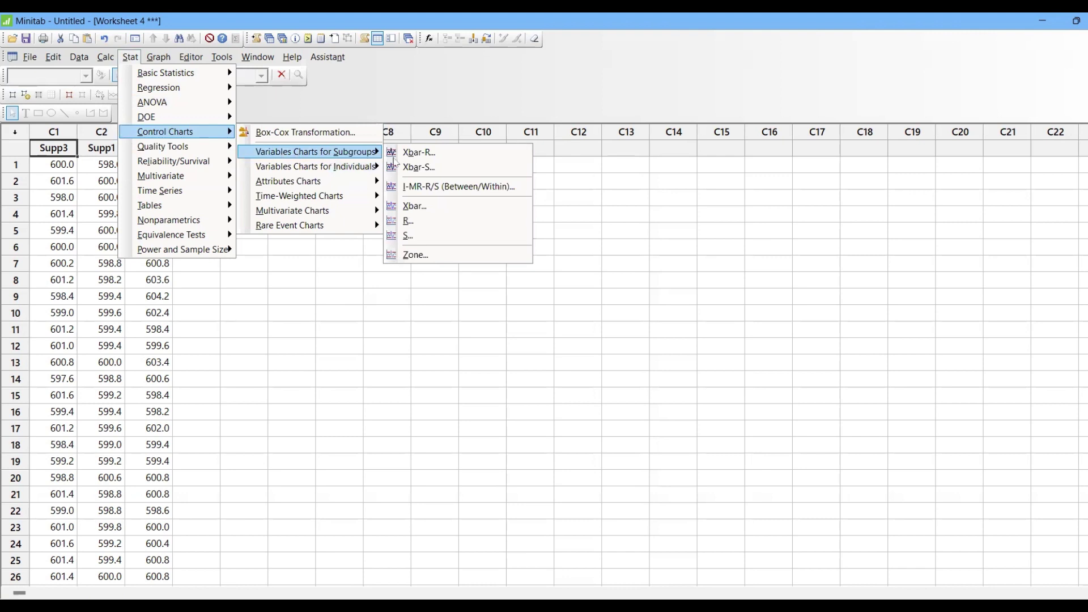
{"action": "left_click", "coordinate": [460, 149]}
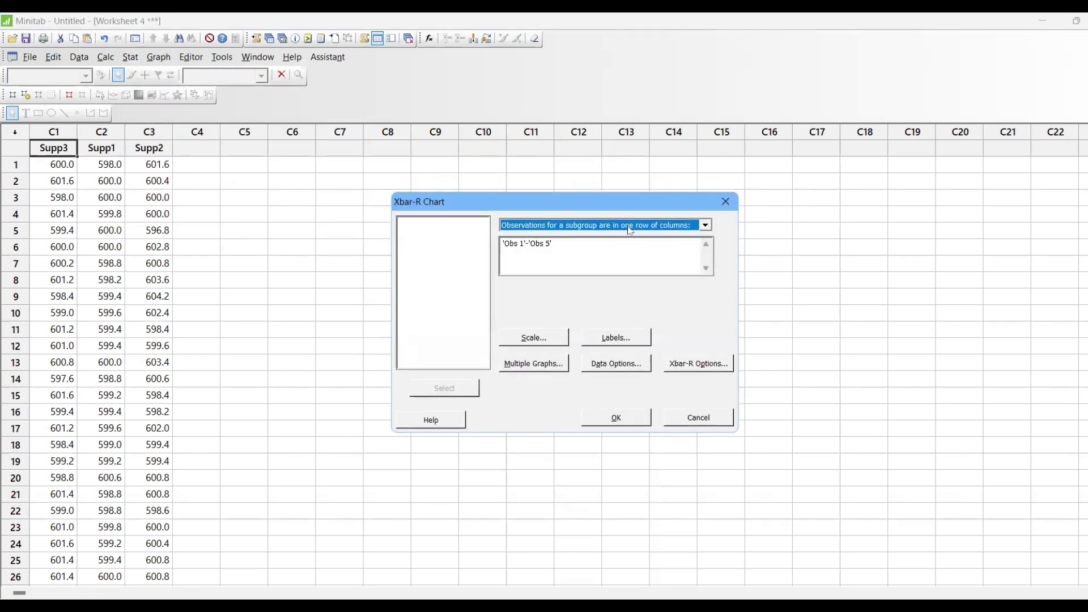
{"action": "left_click", "coordinate": [630, 230]}
{"action": "left_click", "coordinate": [618, 235]}
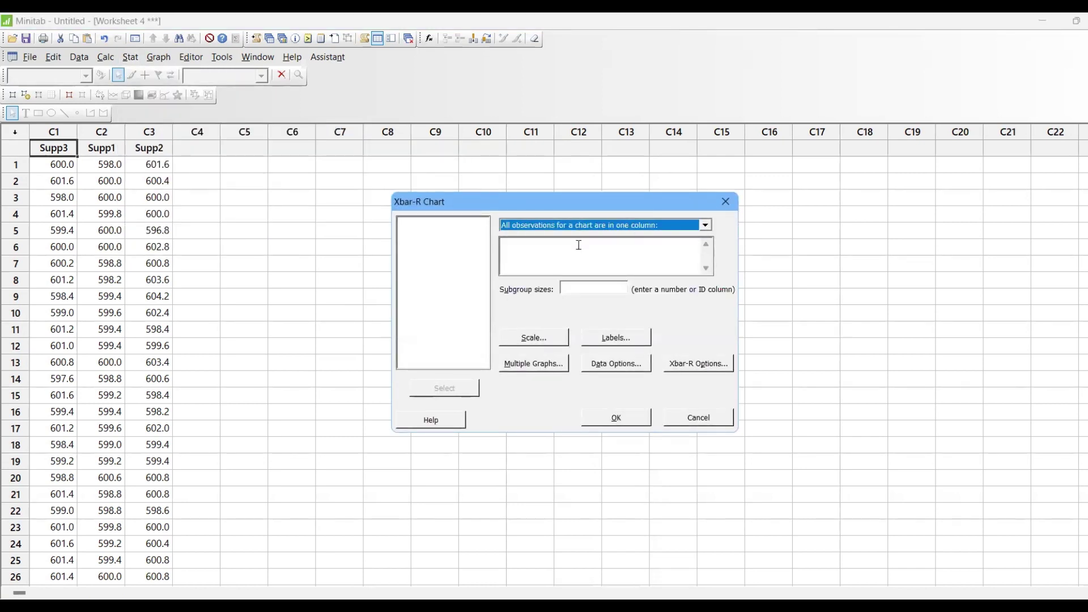
{"action": "left_click", "coordinate": [596, 233]}
{"action": "left_click", "coordinate": [595, 246]}
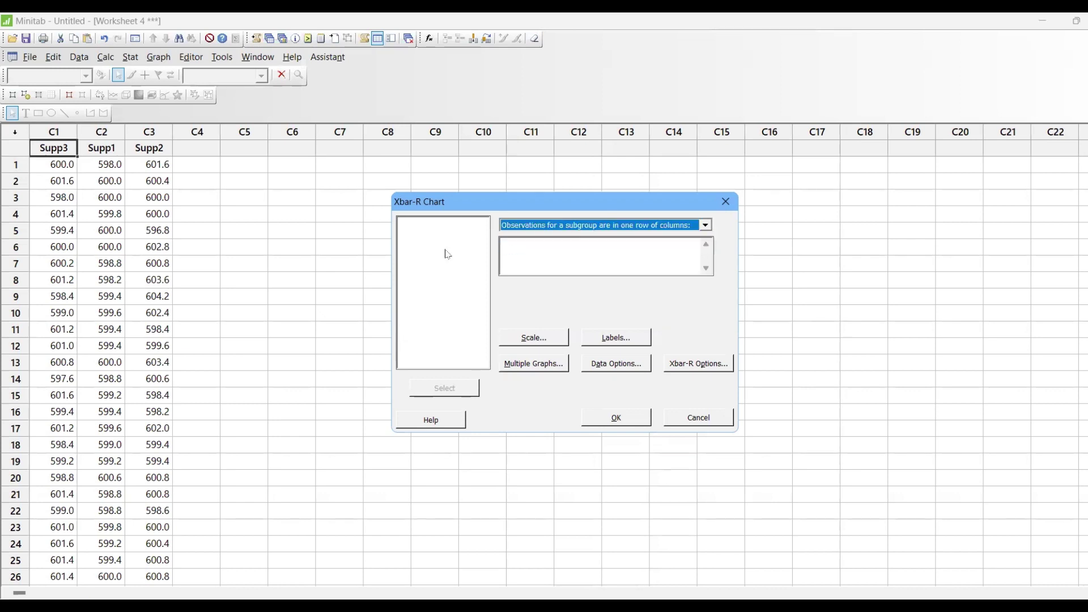
Step: Use columns Supp3 through Supp2 as the chart's observations and generate the Xbar-R chart
{"action": "left_click", "coordinate": [452, 224]}
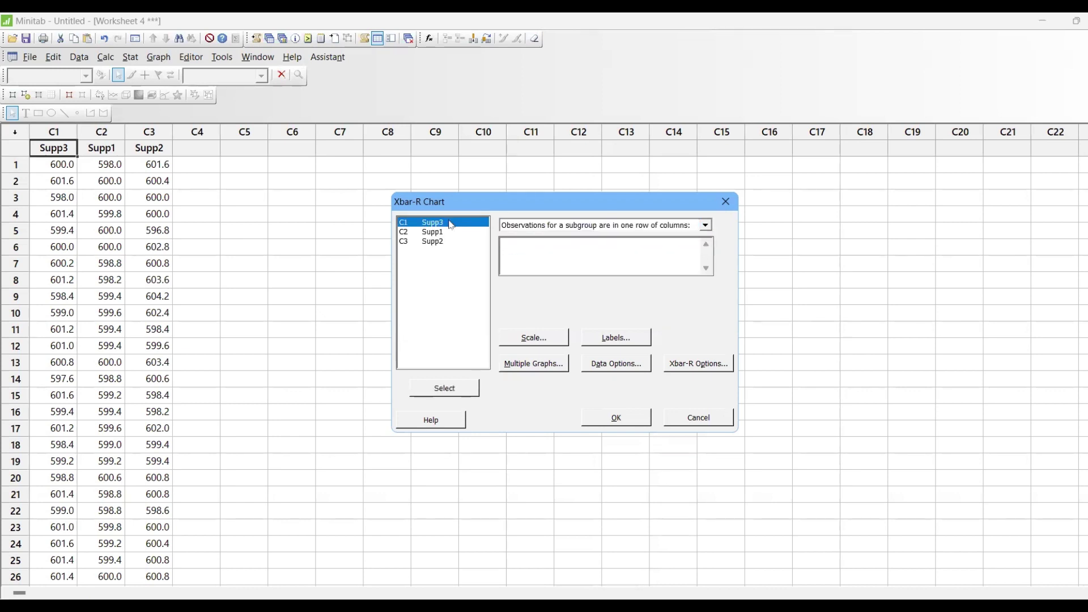
{"action": "key", "text": "shift+Down"}
{"action": "key", "text": "shift+Down"}
{"action": "left_click", "coordinate": [452, 391]}
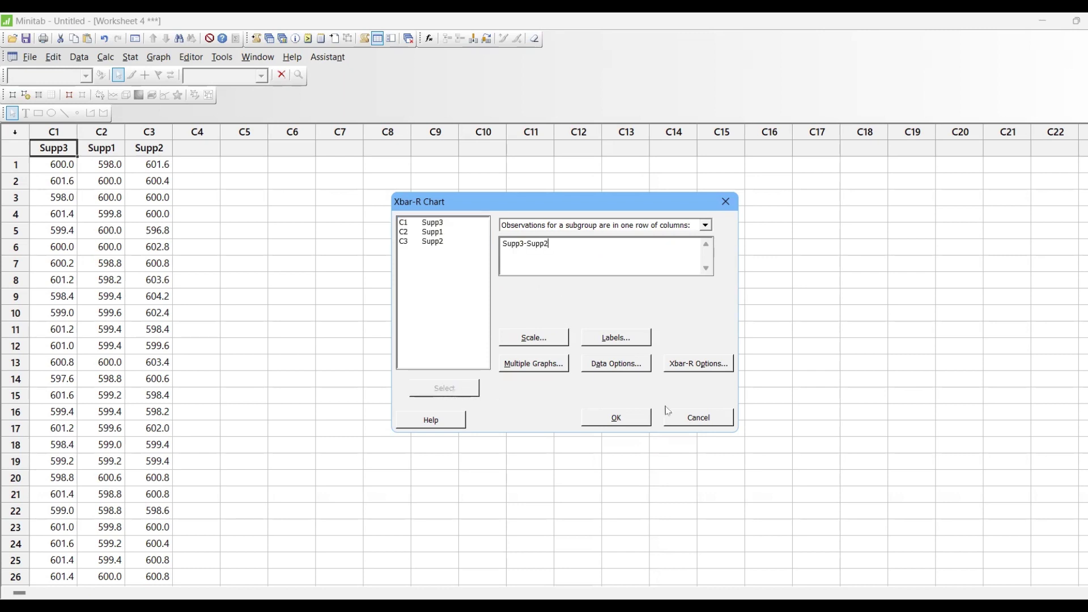
{"action": "left_click", "coordinate": [618, 417]}
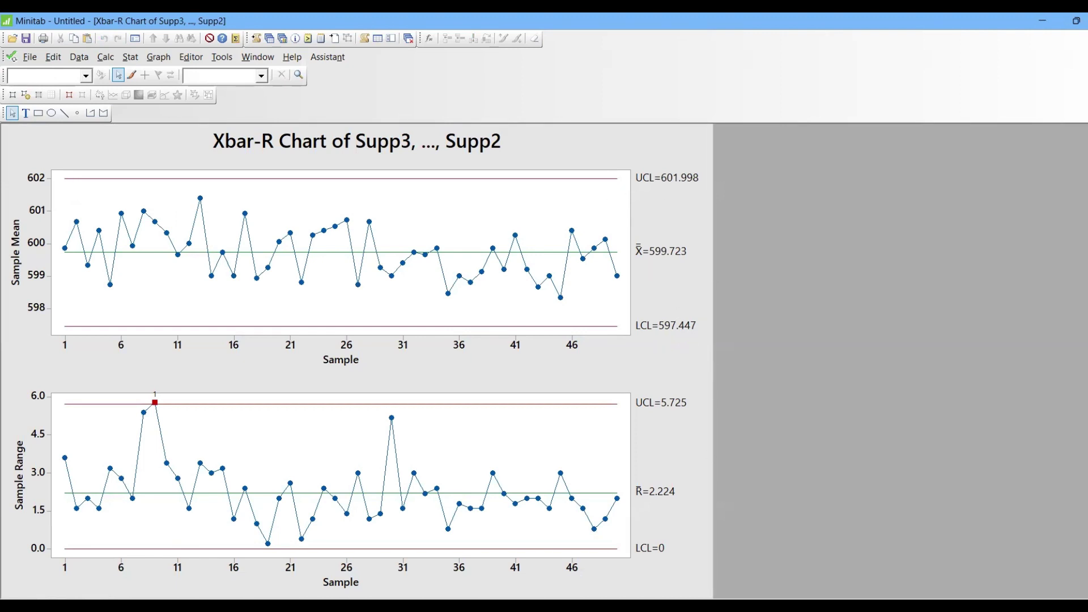
Step: Switch to the XbarRChart must try.xls workbook in Excel and compare its XBar and R chart limits with the Minitab chart
{"action": "mouse_move", "coordinate": [601, 595]}
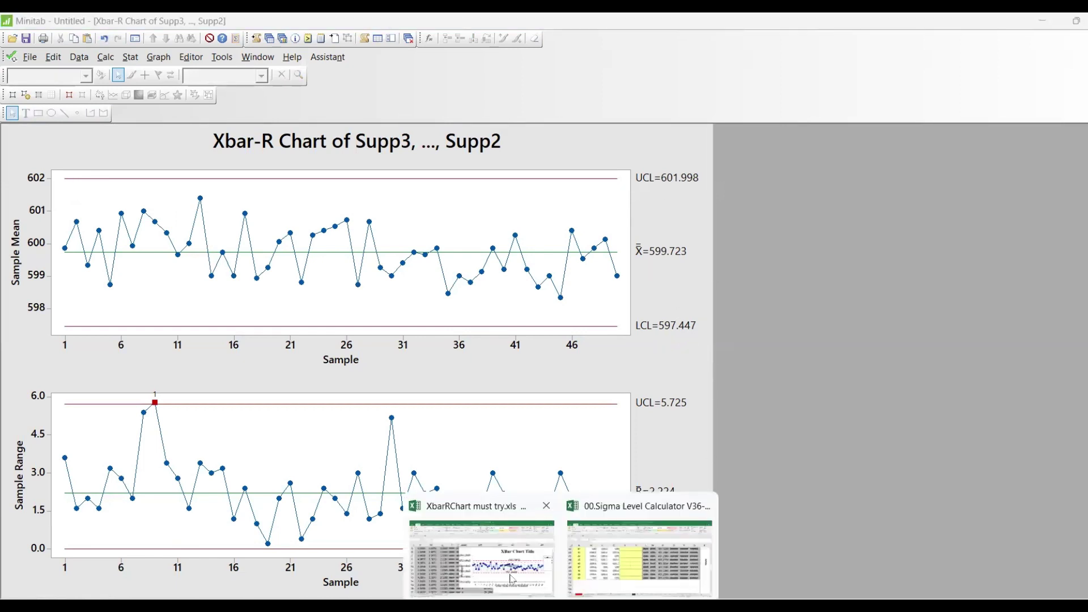
{"action": "left_click", "coordinate": [482, 544]}
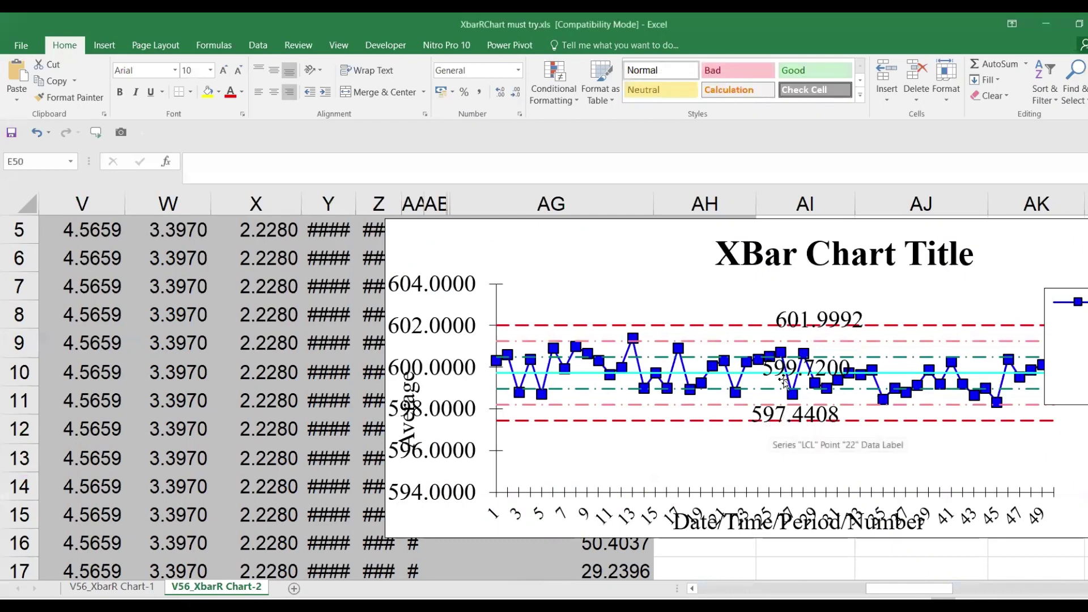
{"action": "scroll", "coordinate": [689, 420], "scroll_direction": "down", "scroll_amount": 5}
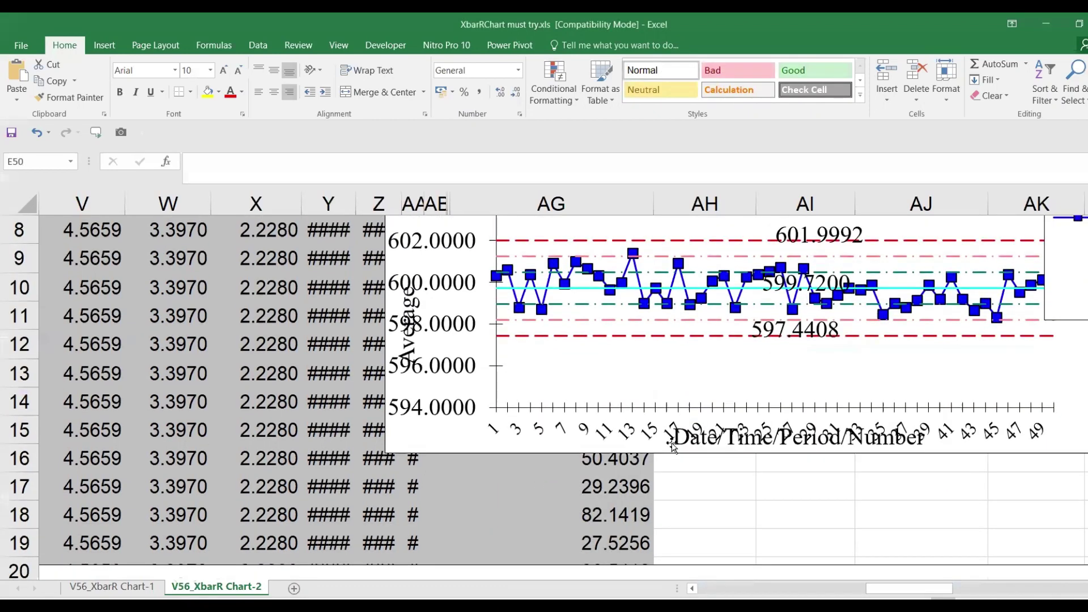
{"action": "scroll", "coordinate": [668, 464], "scroll_direction": "down", "scroll_amount": 2}
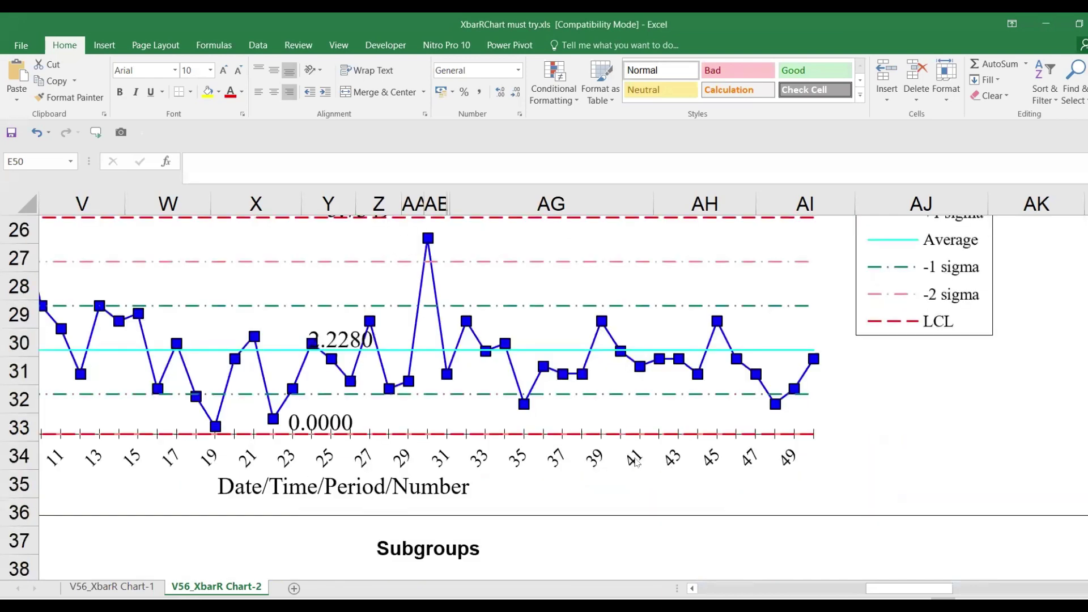
{"action": "scroll", "coordinate": [349, 357], "scroll_direction": "up", "scroll_amount": 2}
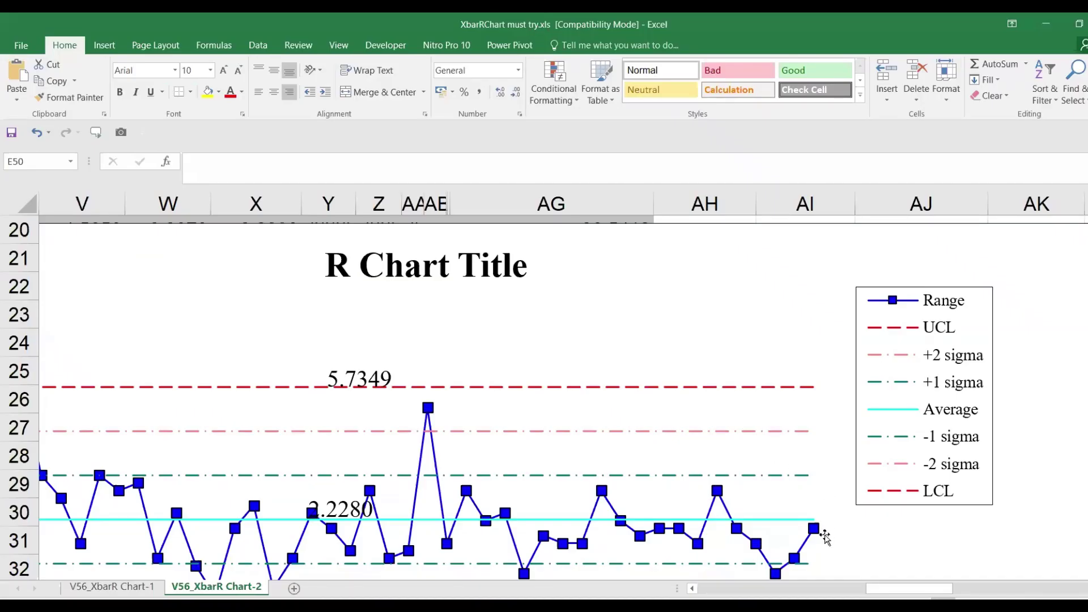
Step: Examine the histogram and its normal curve beside the control charts, and return to the supplier data columns
{"action": "left_click_drag", "start_coordinate": [912, 588], "coordinate": [1043, 572]}
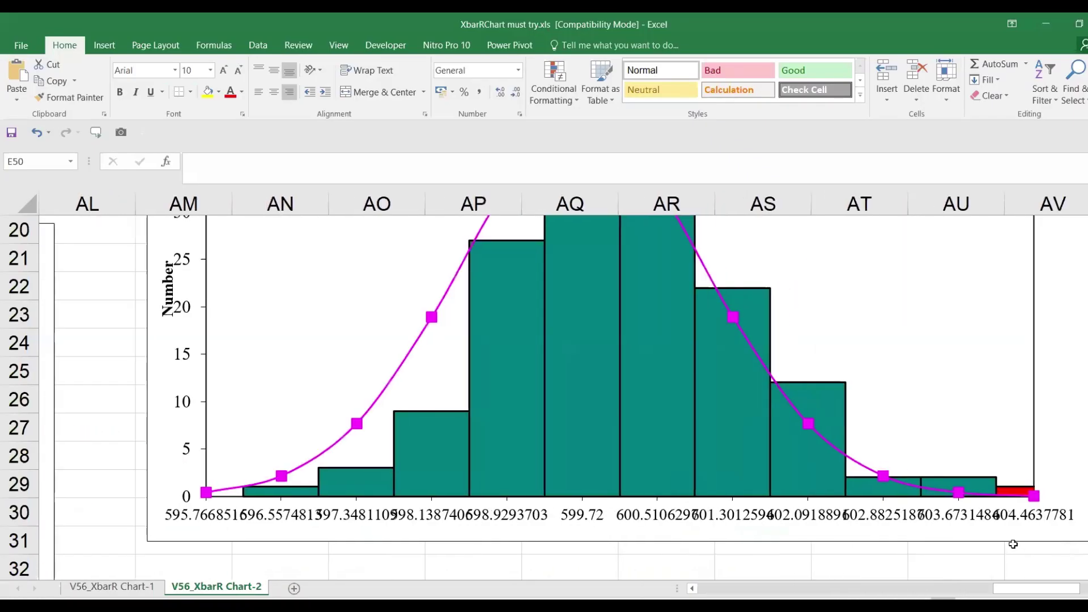
{"action": "scroll", "coordinate": [1000, 535], "scroll_direction": "up", "scroll_amount": 1}
{"action": "scroll", "coordinate": [999, 534], "scroll_direction": "up", "scroll_amount": 2}
{"action": "scroll", "coordinate": [996, 530], "scroll_direction": "down", "scroll_amount": 2}
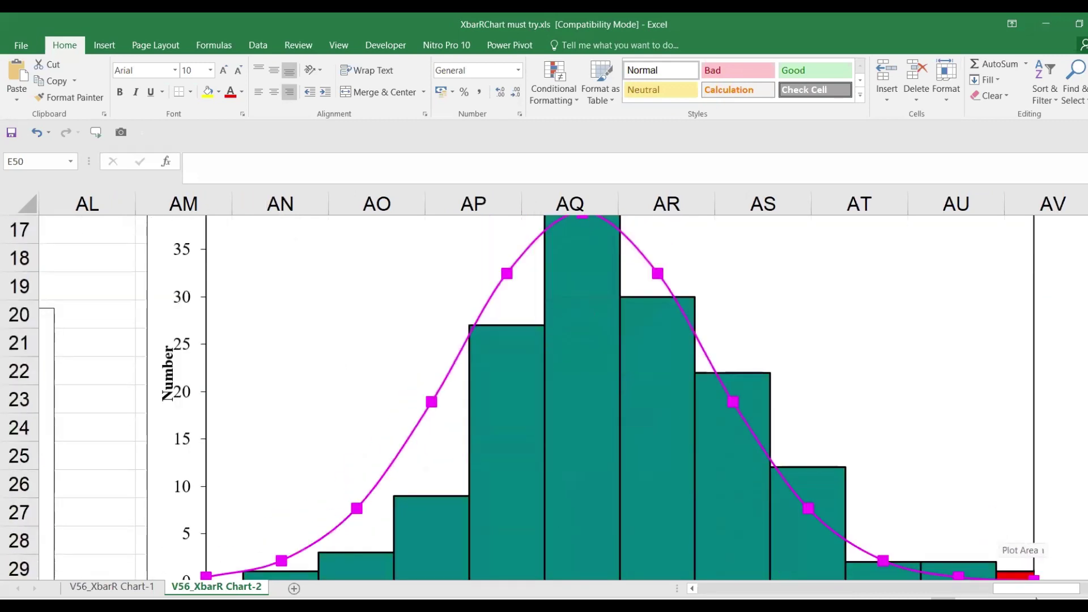
{"action": "scroll", "coordinate": [1037, 436], "scroll_direction": "down", "scroll_amount": 1}
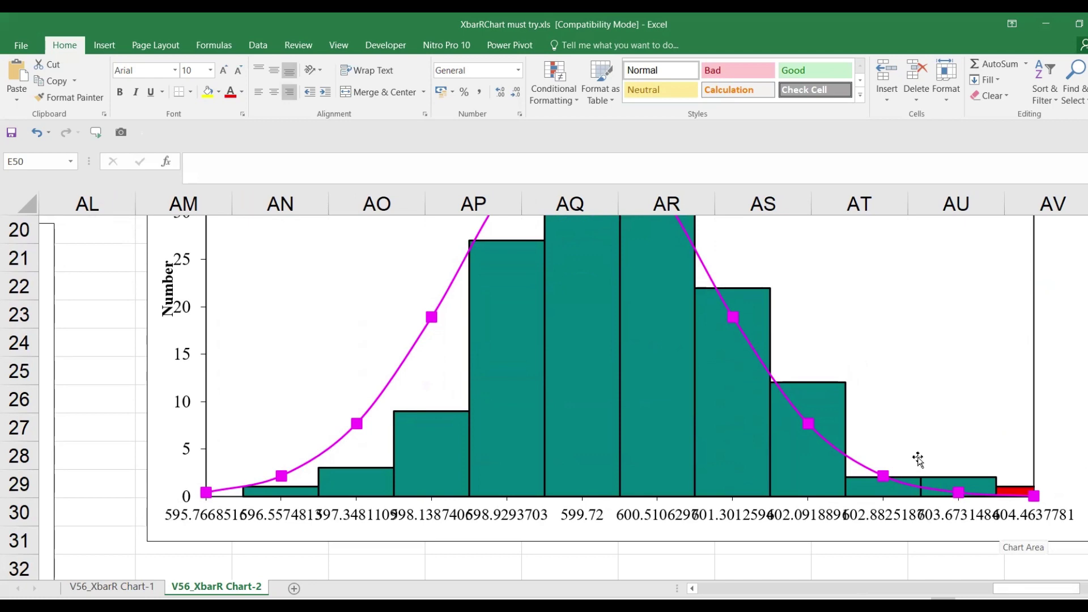
{"action": "scroll", "coordinate": [916, 459], "scroll_direction": "up", "scroll_amount": 2}
{"action": "scroll", "coordinate": [917, 459], "scroll_direction": "down", "scroll_amount": 2}
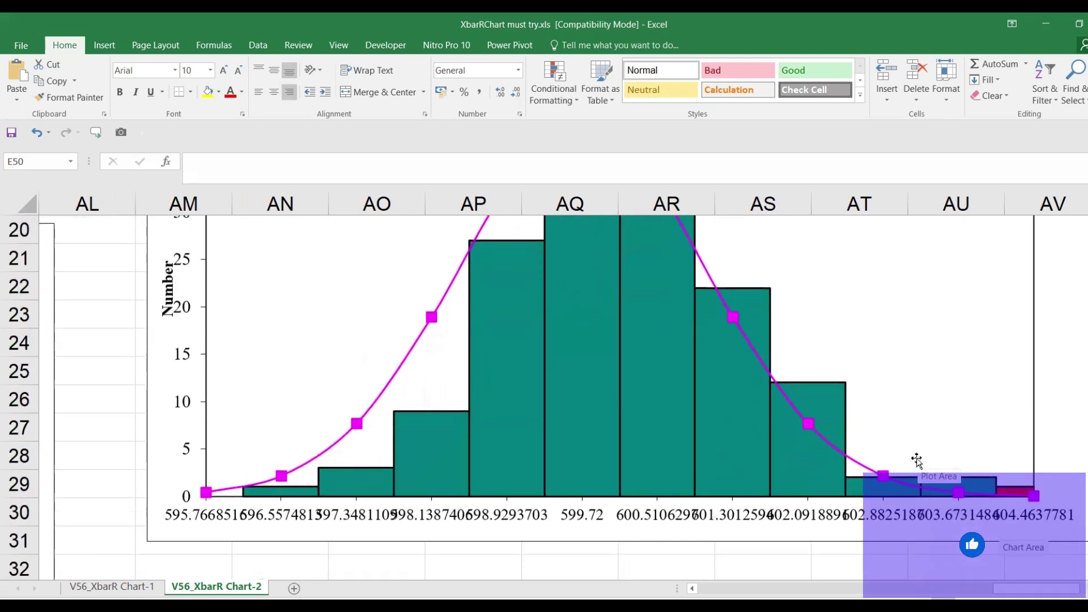
{"action": "scroll", "coordinate": [916, 459], "scroll_direction": "up", "scroll_amount": 2}
{"action": "left_click_drag", "start_coordinate": [1012, 589], "coordinate": [674, 586]}
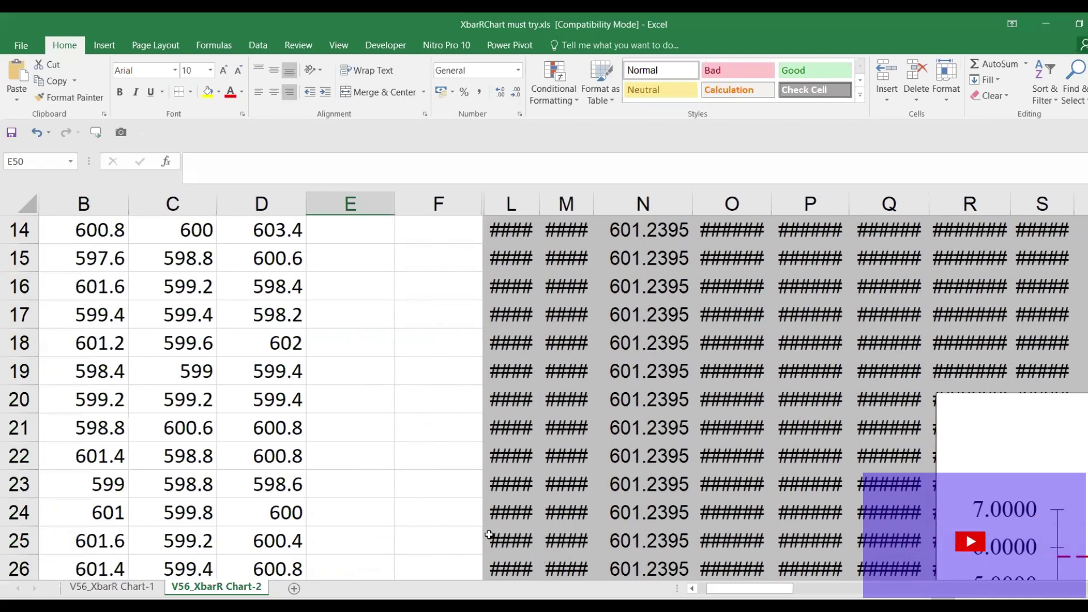
Step: Review the Minitab Xbar-R chart's limits again and switch to the 00.Sigma Level Calculator V36-50.xls workbook in Excel
{"action": "key", "text": "alt+Tab"}
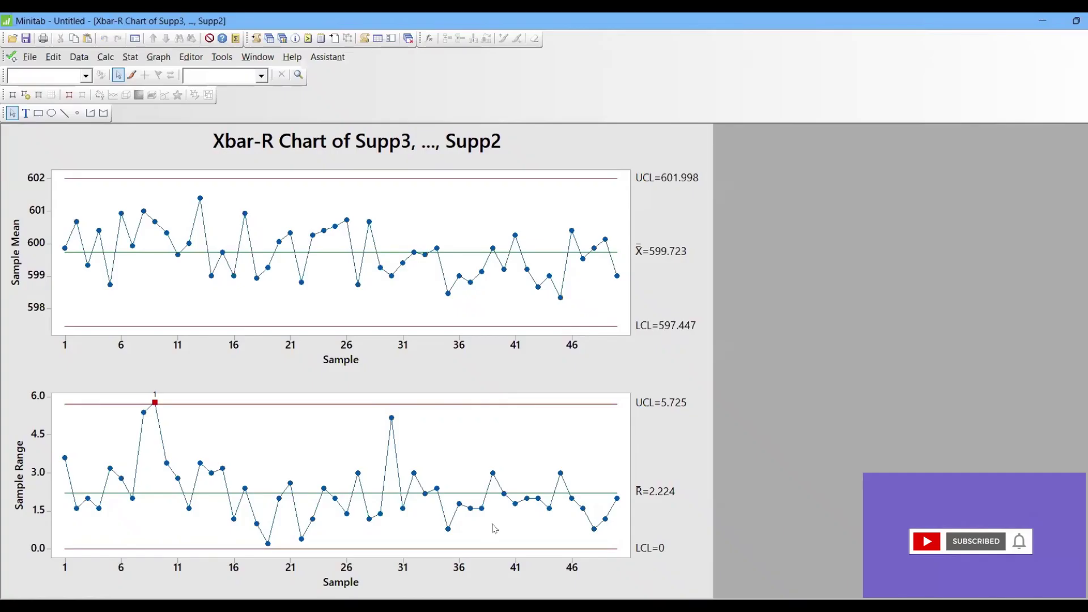
{"action": "mouse_move", "coordinate": [561, 605]}
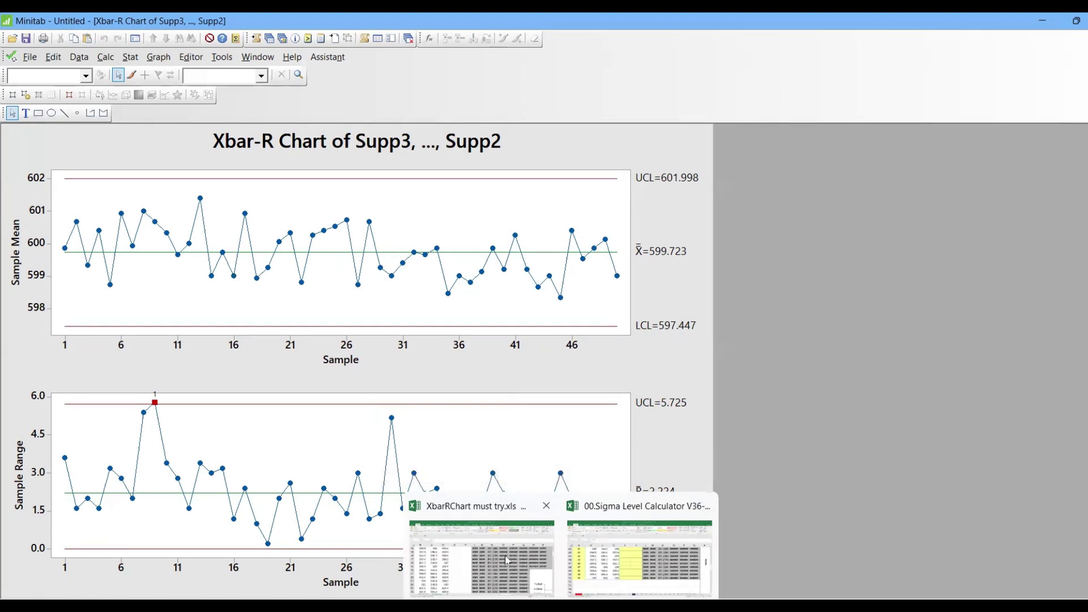
{"action": "left_click", "coordinate": [590, 553]}
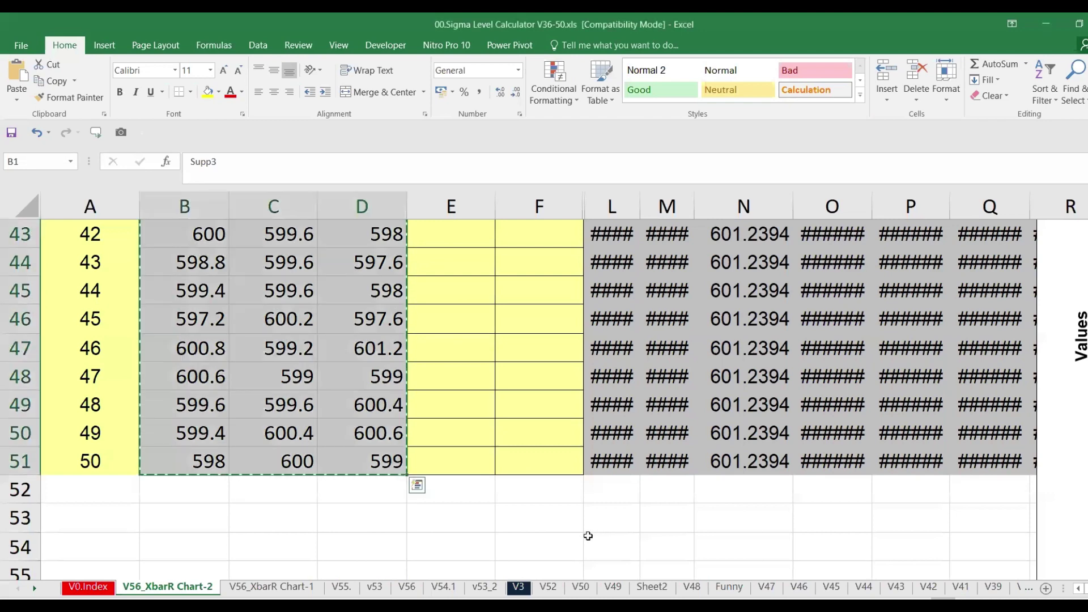